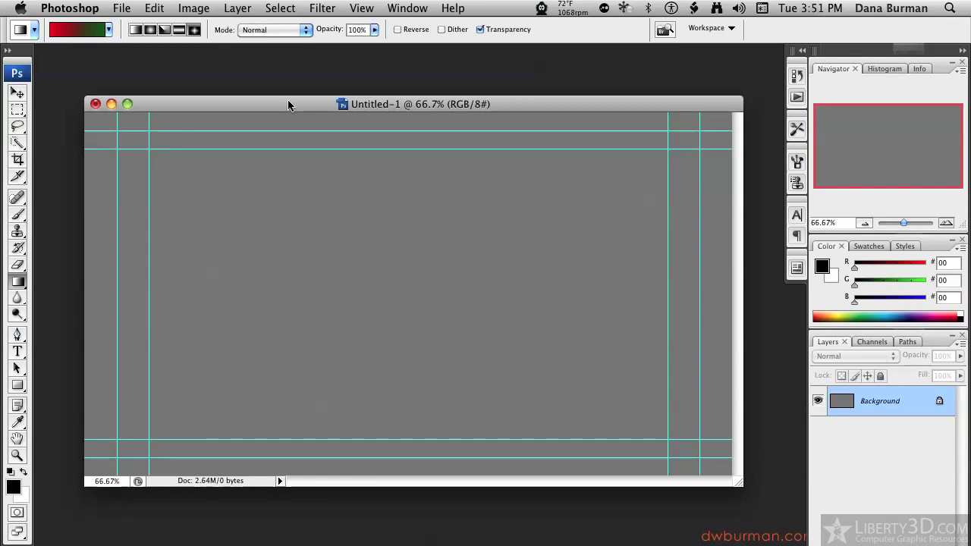
# Drag red-to-green gradients down the canvas.
pyautogui.moveTo(286, 103)
pyautogui.mouseDown()
pyautogui.moveTo(276, 79)
pyautogui.moveTo(310, 56)
pyautogui.moveTo(322, 130)
pyautogui.moveTo(280, 107)
pyautogui.mouseUp()
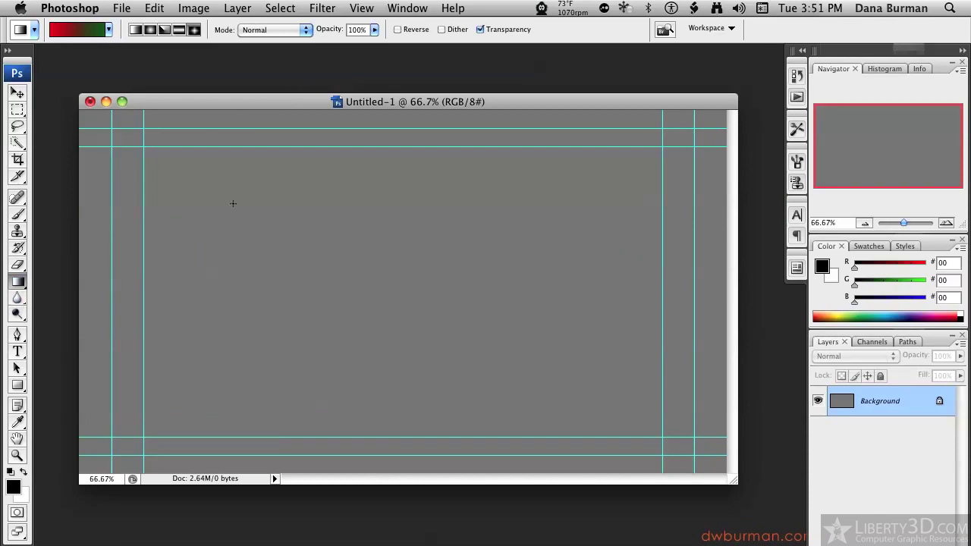
pyautogui.moveTo(339, 161); pyautogui.dragTo(337, 452)
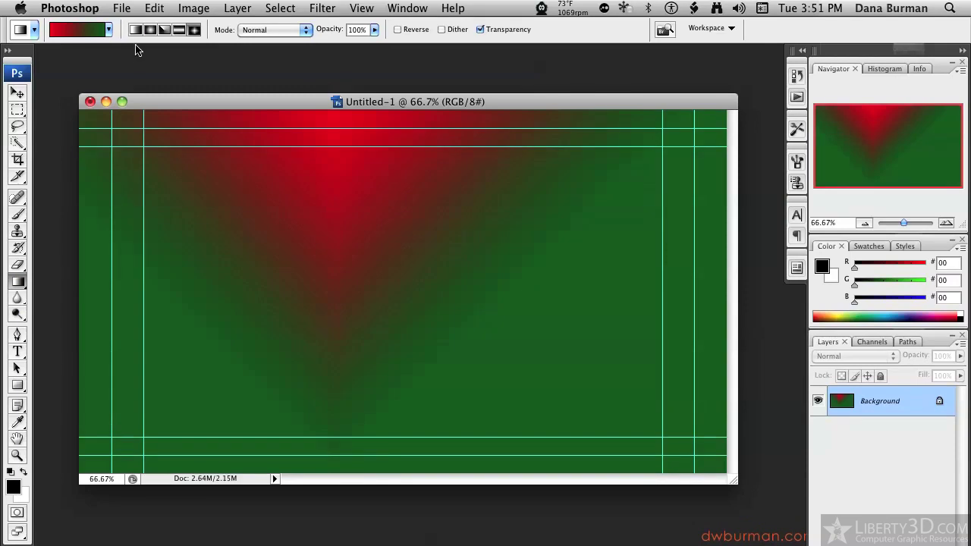
pyautogui.moveTo(352, 122); pyautogui.dragTo(355, 468)
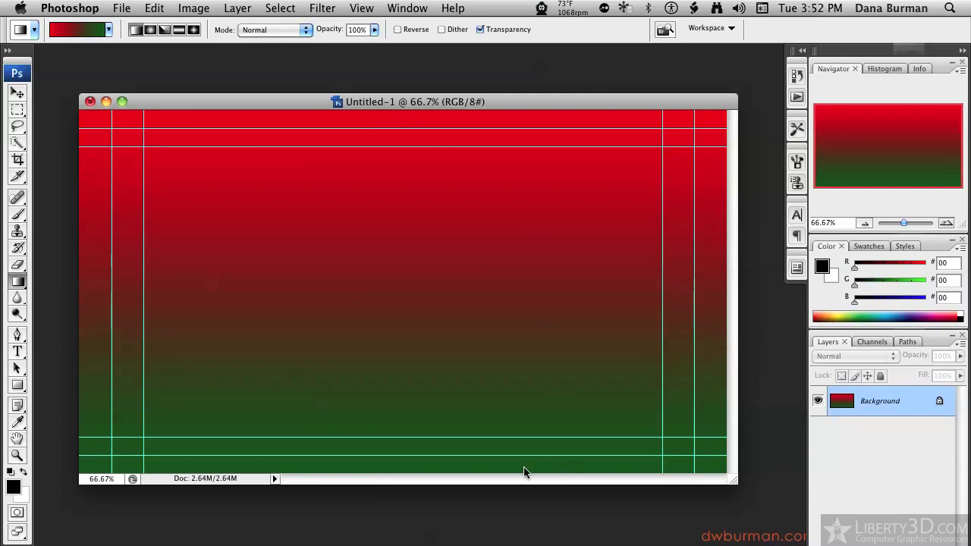
# Fill the canvas with black, then refill it with 50% Gray.
pyautogui.hotkey('alt', 'BackSpace')
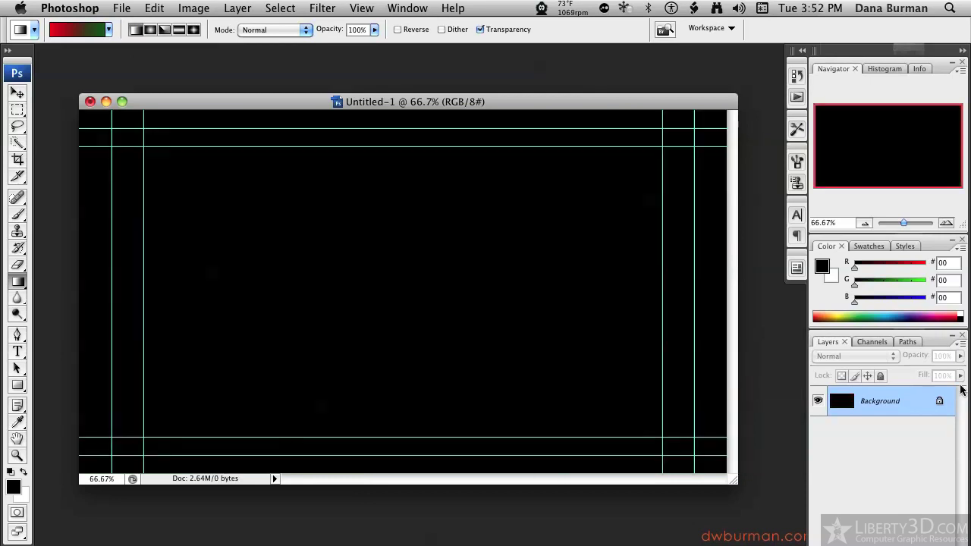
pyautogui.hotkey('shift', 'BackSpace')
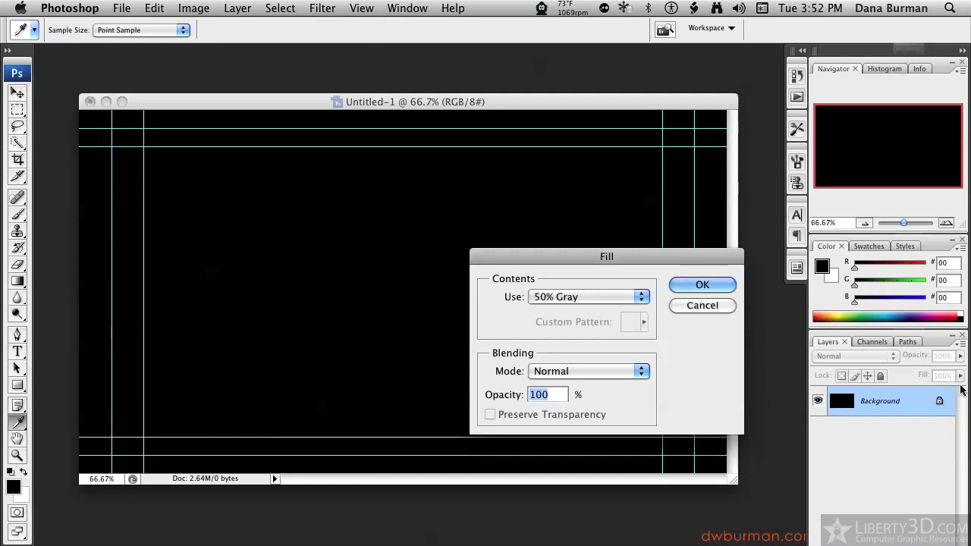
pyautogui.click(702, 284)
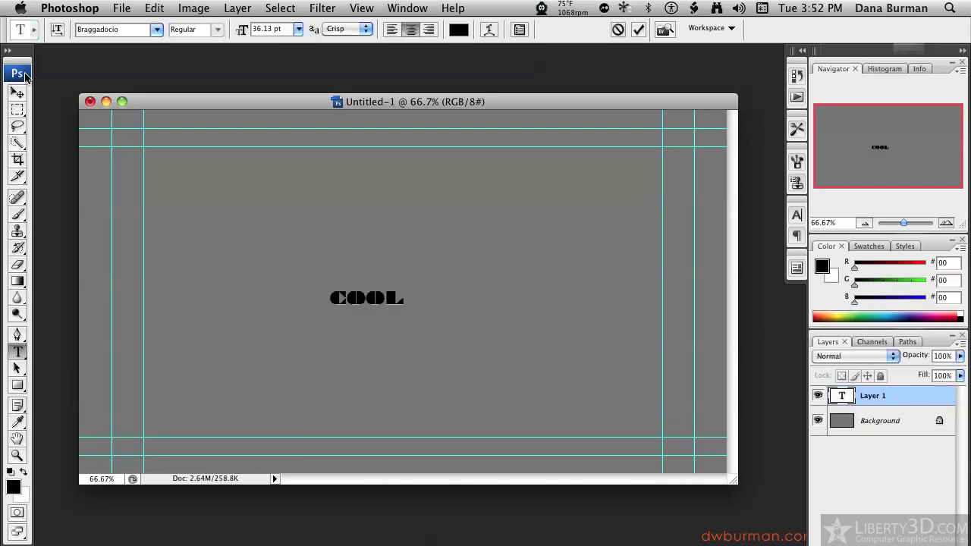
# Scale the COOL text up to about 707% and reposition it on the canvas.
pyautogui.click(21, 92)
pyautogui.press('super+t')
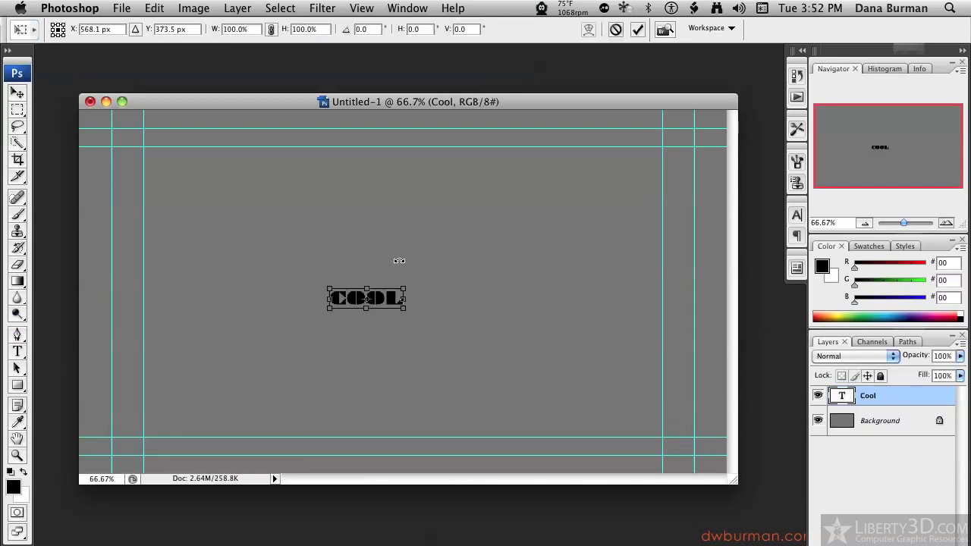
pyautogui.keyDown('alt'); pyautogui.keyDown('shift'); pyautogui.moveTo(399, 295); pyautogui.dragTo(612, 158); pyautogui.keyUp('shift'); pyautogui.keyUp('alt')
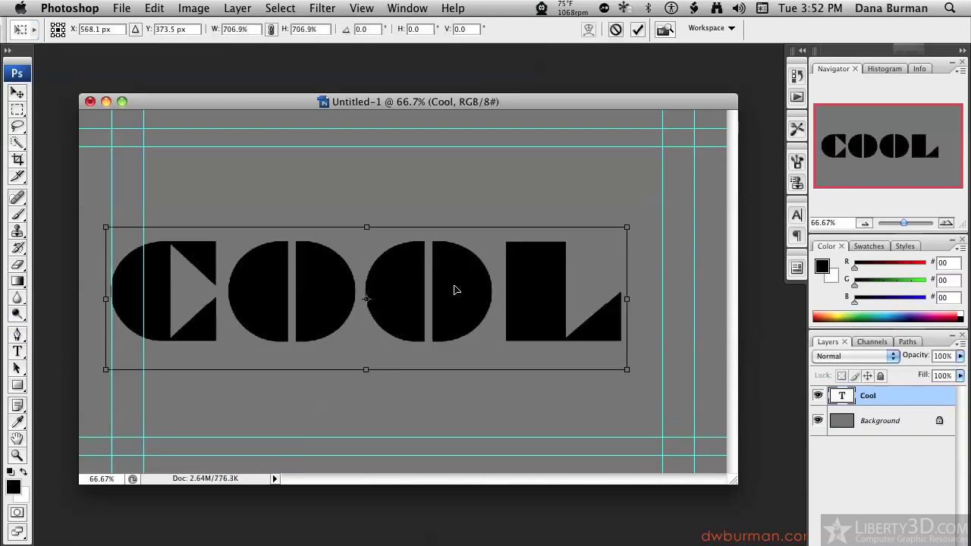
pyautogui.moveTo(455, 288); pyautogui.dragTo(489, 263)
pyautogui.press('Return')
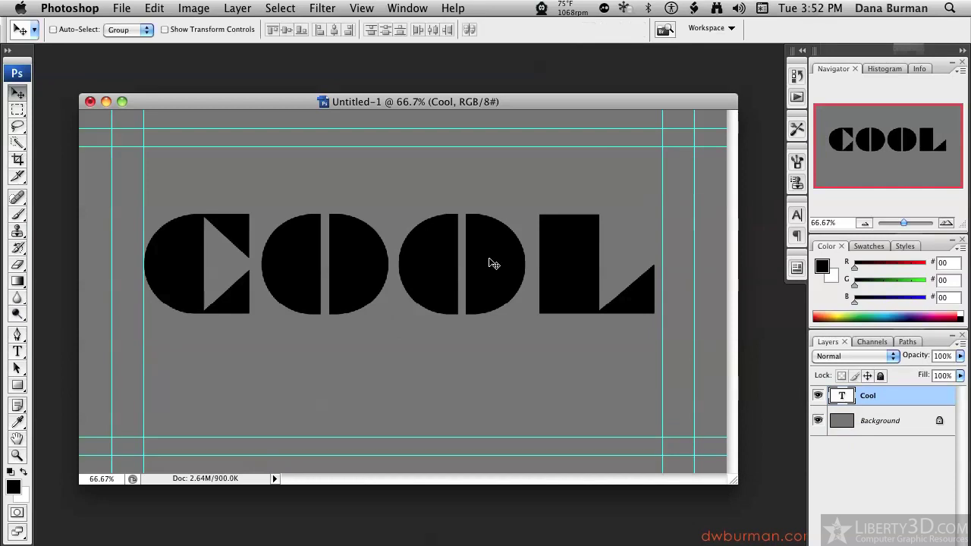
# Add a Gradient Overlay using the blue-orange preset at -90° angle to COOL.
pyautogui.click(870, 541)
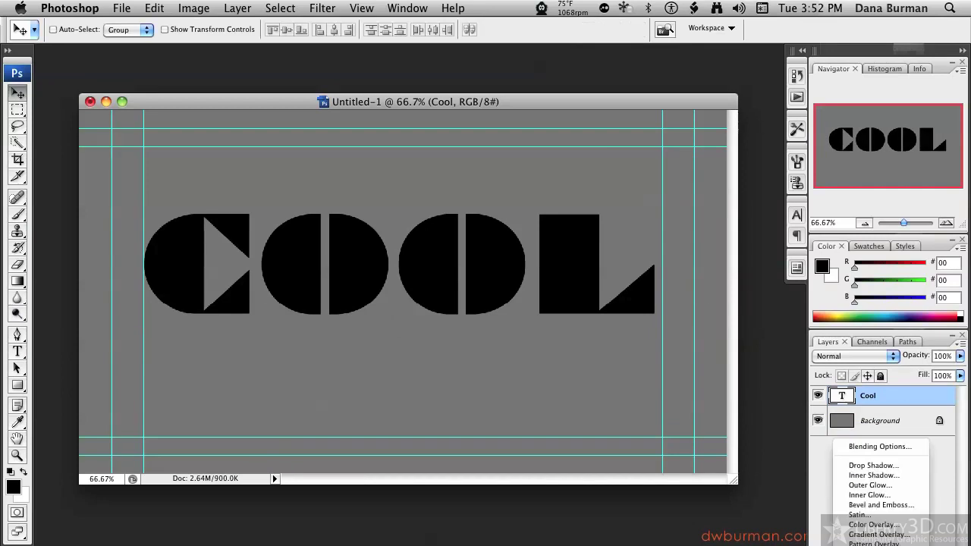
pyautogui.click(872, 535)
pyautogui.click(705, 175)
pyautogui.click(709, 226)
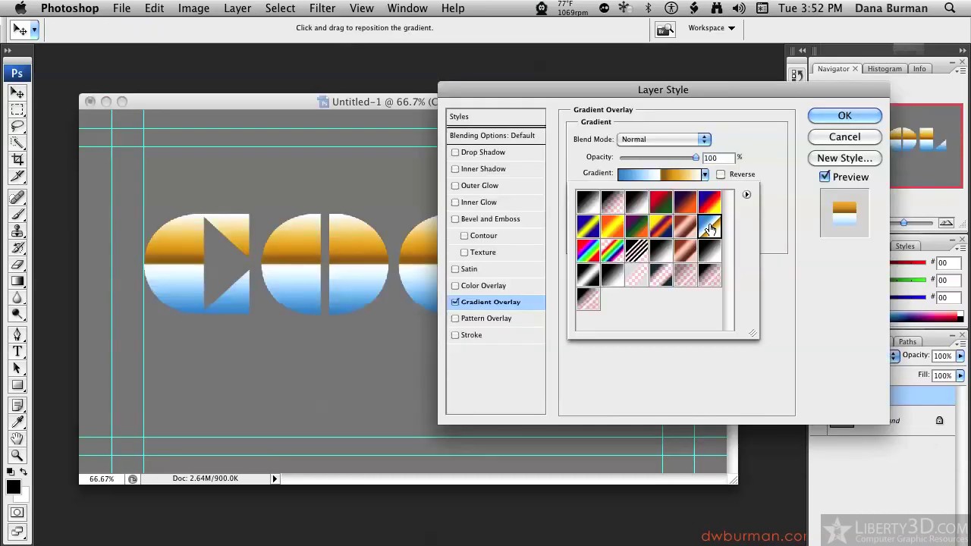
pyautogui.click(781, 111)
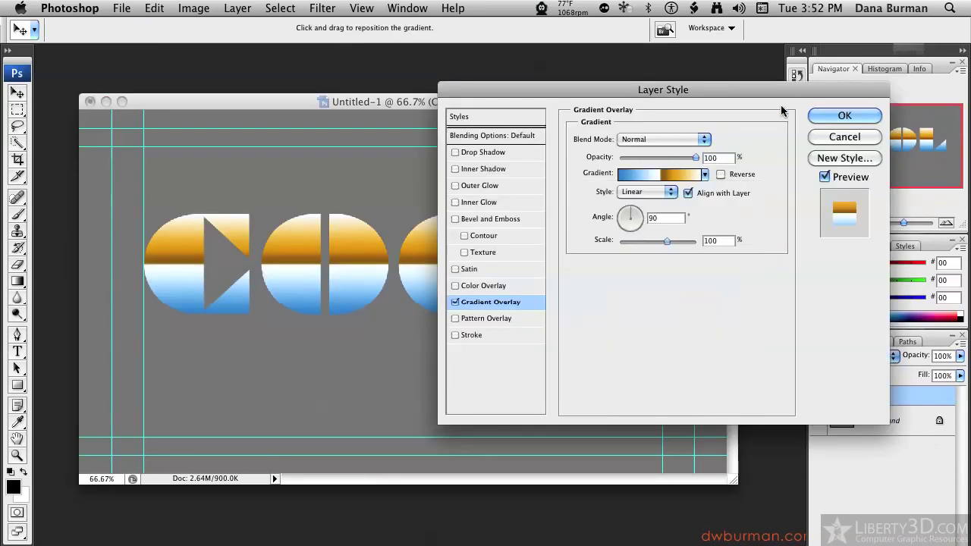
pyautogui.click(631, 228)
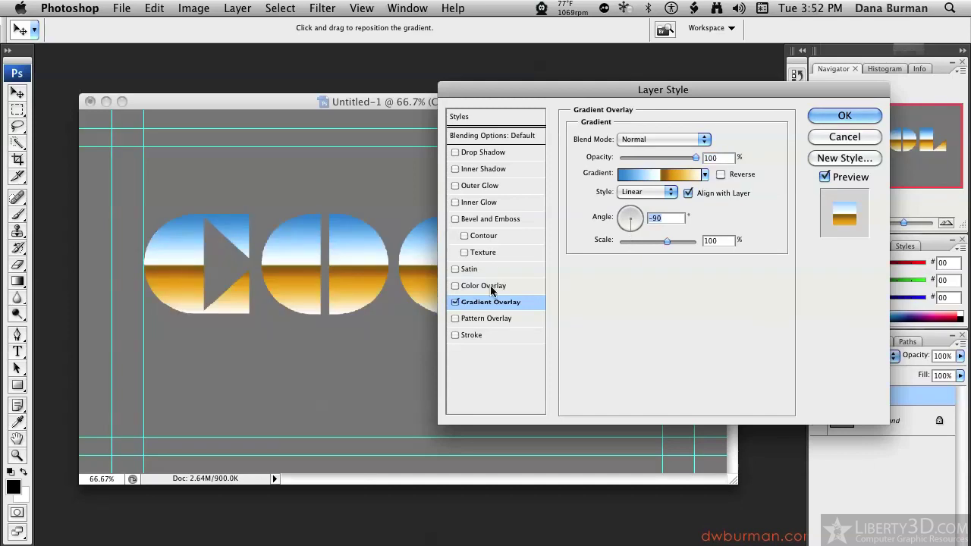
pyautogui.moveTo(616, 90); pyautogui.dragTo(608, 121)
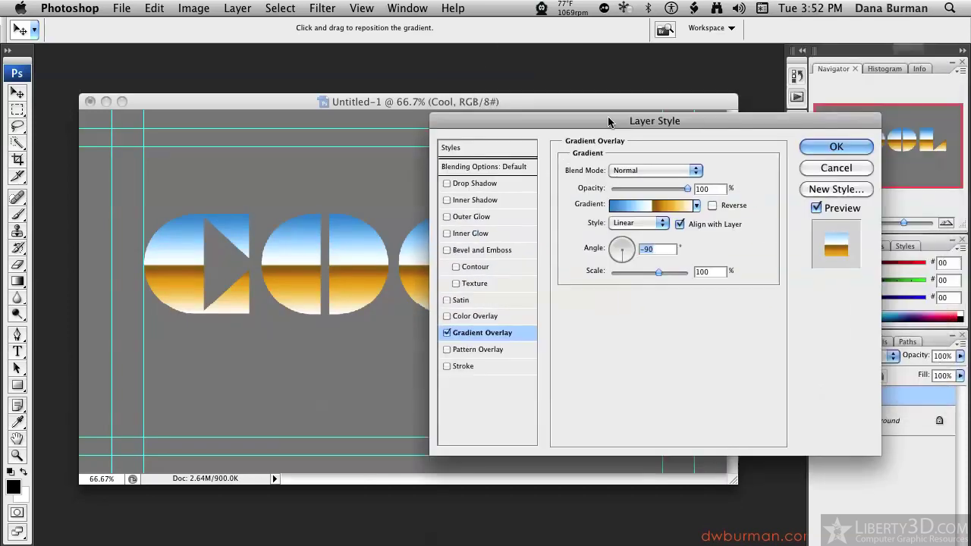
pyautogui.click(446, 251)
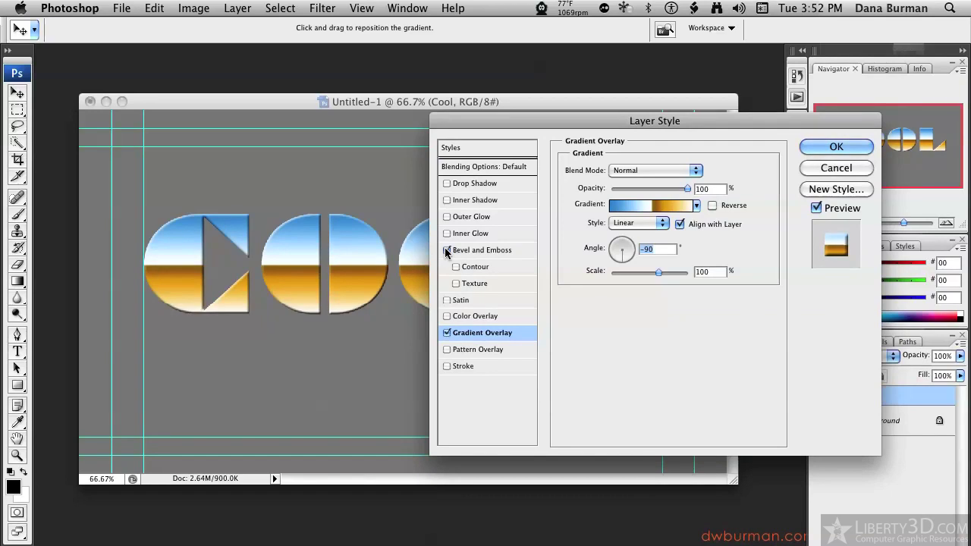
pyautogui.click(446, 250)
pyautogui.click(836, 147)
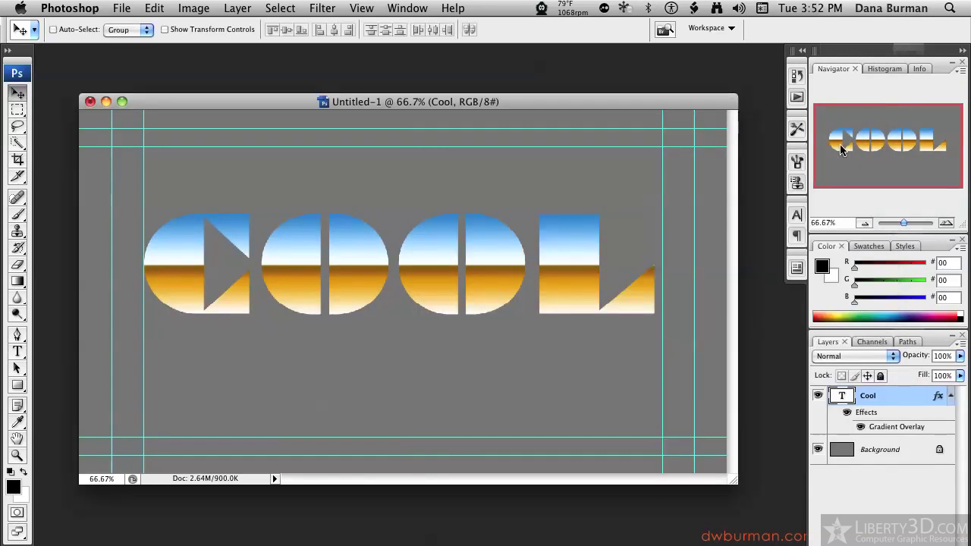
# Hide Cool, add a new layer, and drag a diagonal Transparent Stripes gradient across it.
pyautogui.click(818, 395)
pyautogui.hotkey('ctrl', 'shift', 'alt', 'n')
pyautogui.press('g')
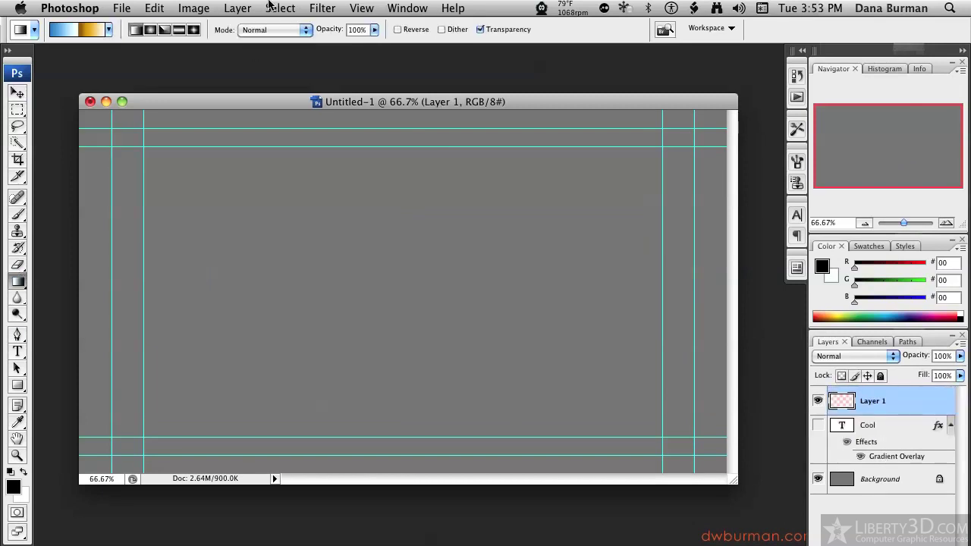
pyautogui.click(109, 29)
pyautogui.click(76, 106)
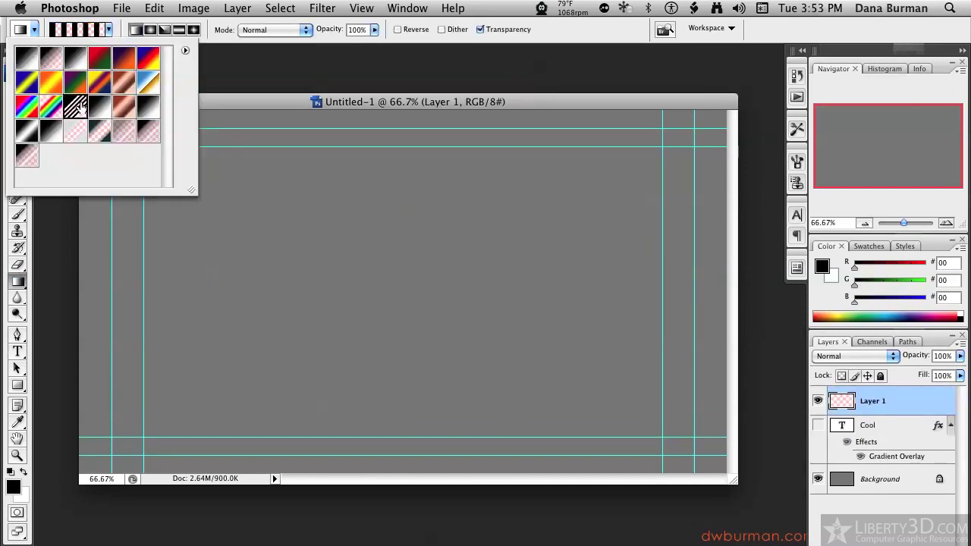
pyautogui.moveTo(279, 218); pyautogui.dragTo(489, 354)
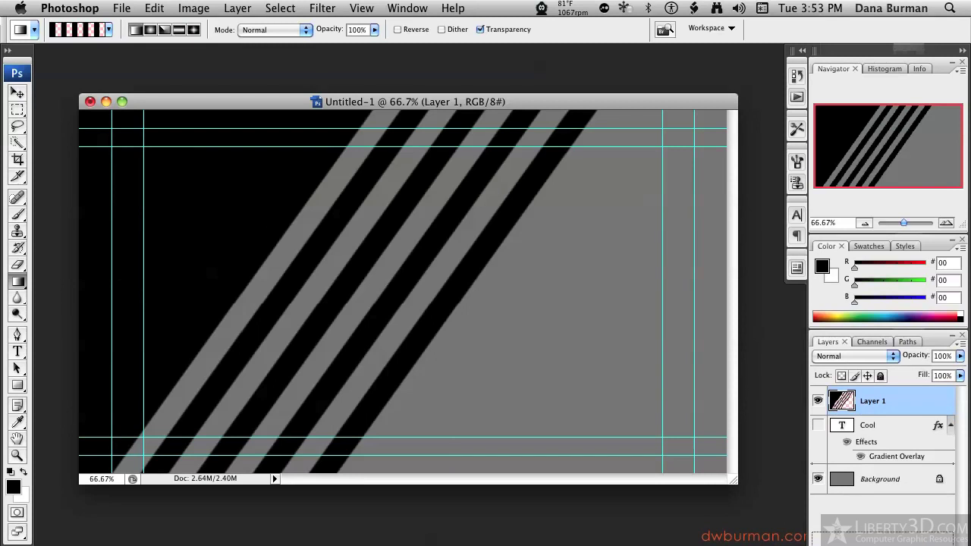
# Delete the striped layer, convert the background to Layer 0, and add a layer mask.
pyautogui.press('BackSpace')
pyautogui.doubleClick(882, 454)
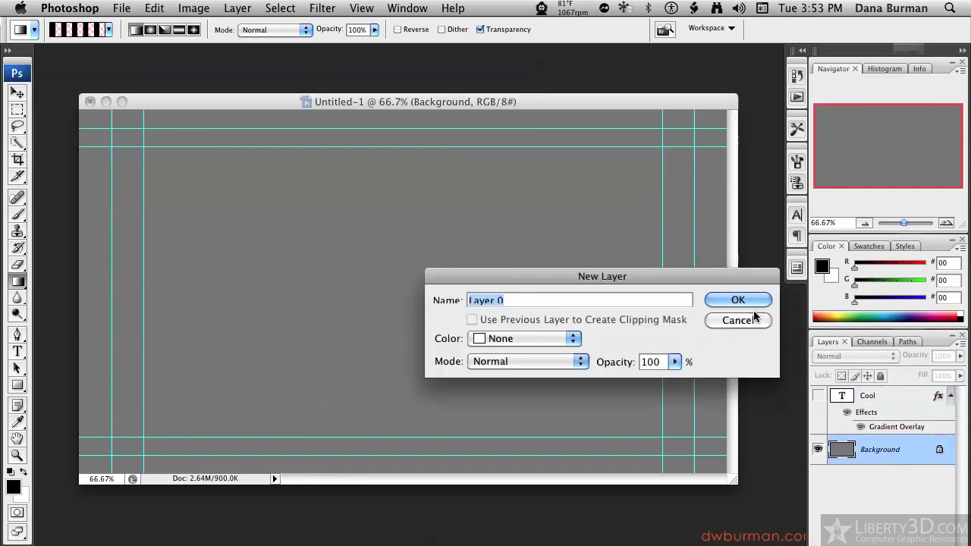
pyautogui.press('Return')
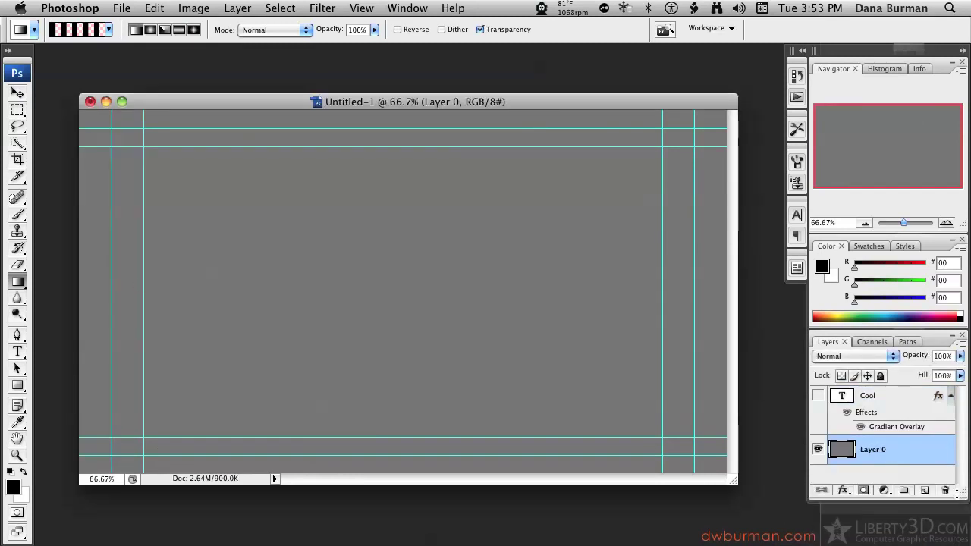
pyautogui.click(863, 492)
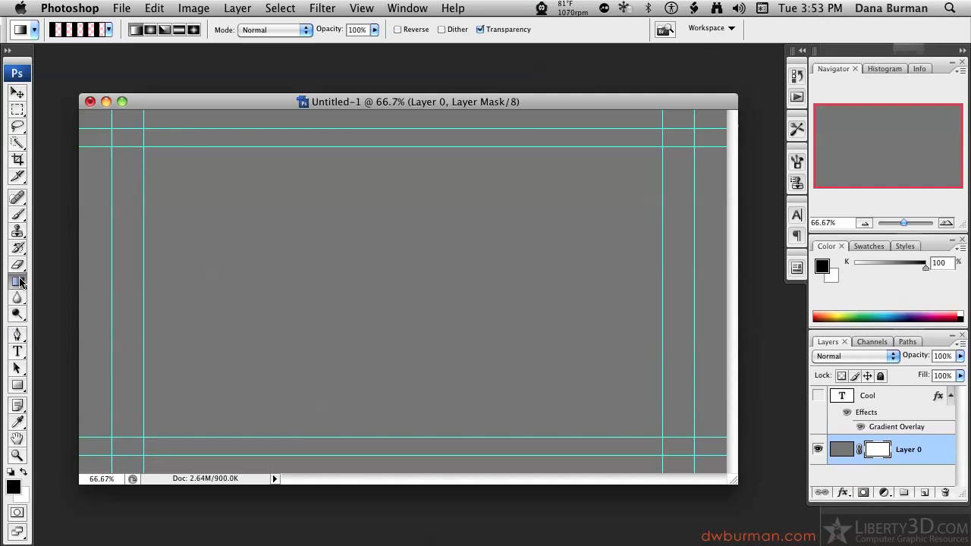
# Fade Layer 0's mask with a black-to-transparent gradient toward the upper right; add a new layer.
pyautogui.click(110, 30)
pyautogui.click(51, 58)
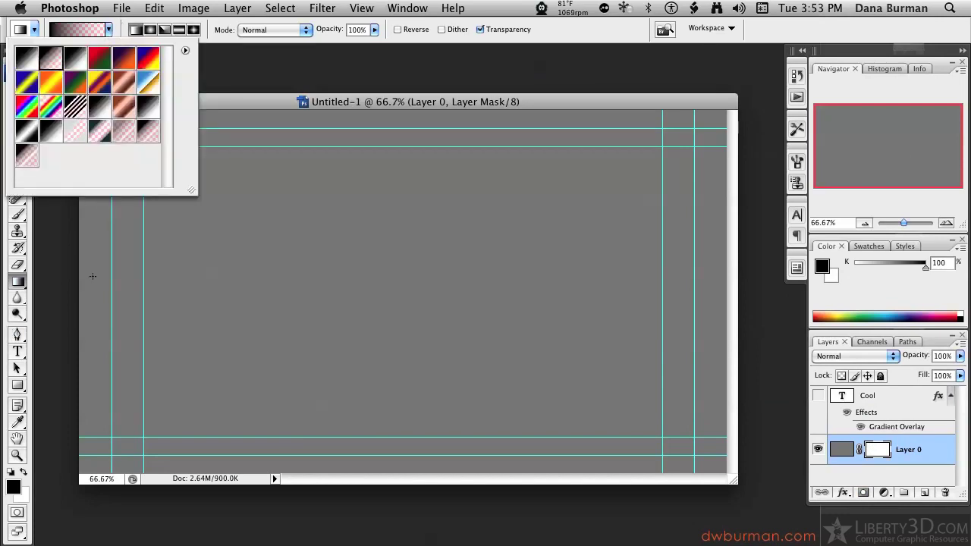
pyautogui.click(334, 336)
pyautogui.moveTo(310, 321); pyautogui.dragTo(556, 183)
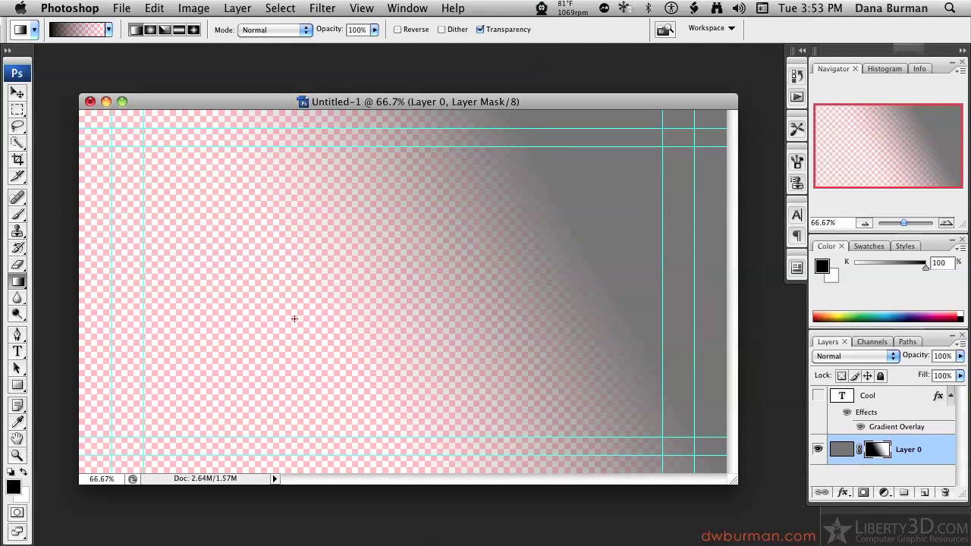
pyautogui.click(924, 492)
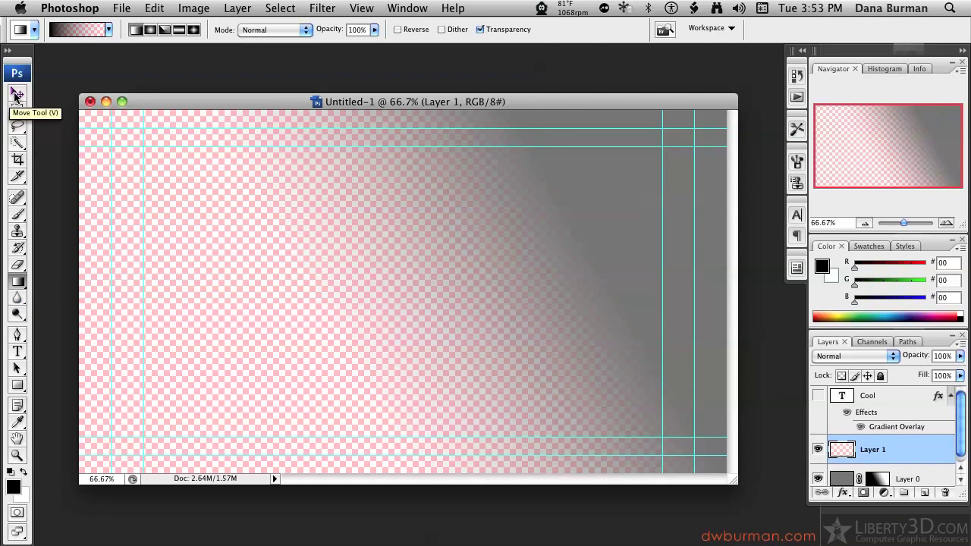
# Choose the violet-to-orange preset and draw a radial gradient outward from the canvas centre.
pyautogui.click(109, 29)
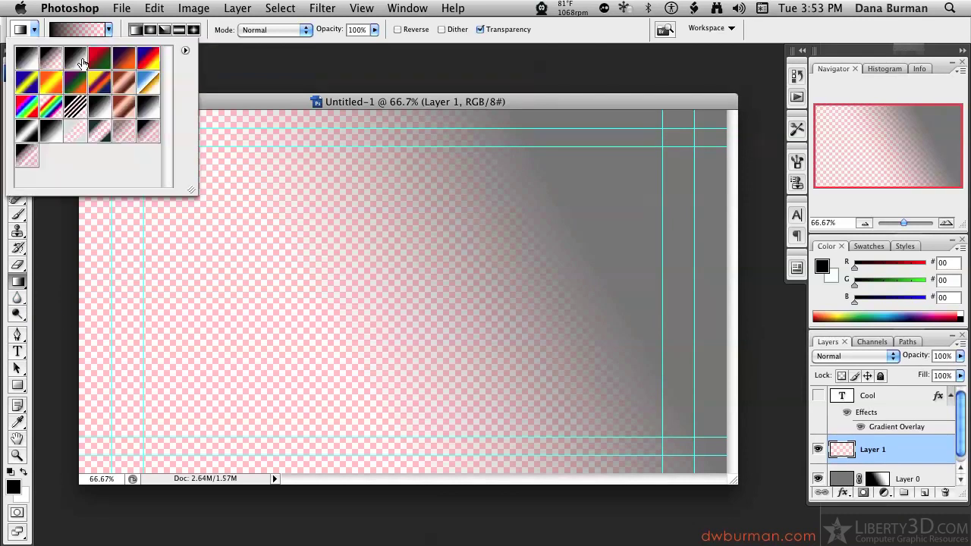
pyautogui.click(76, 63)
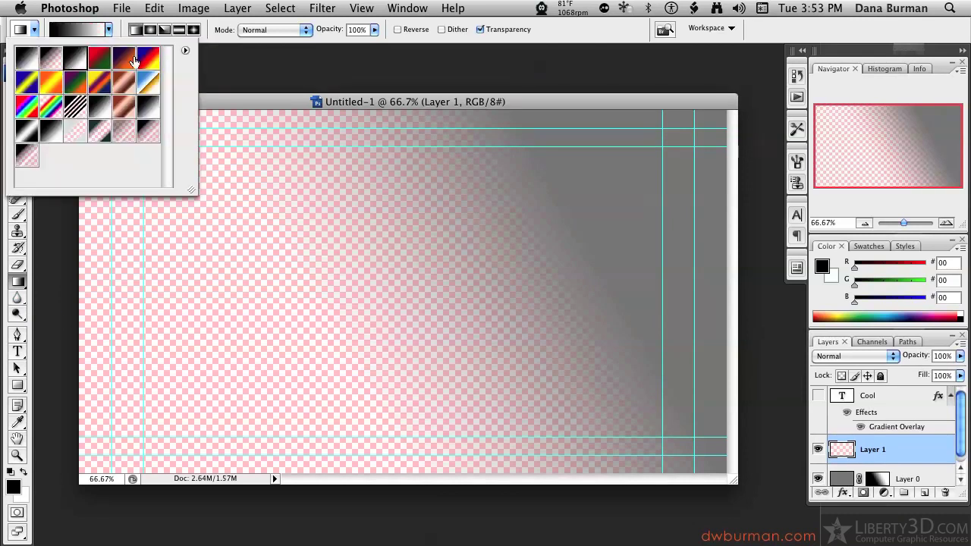
pyautogui.click(132, 59)
pyautogui.click(268, 98)
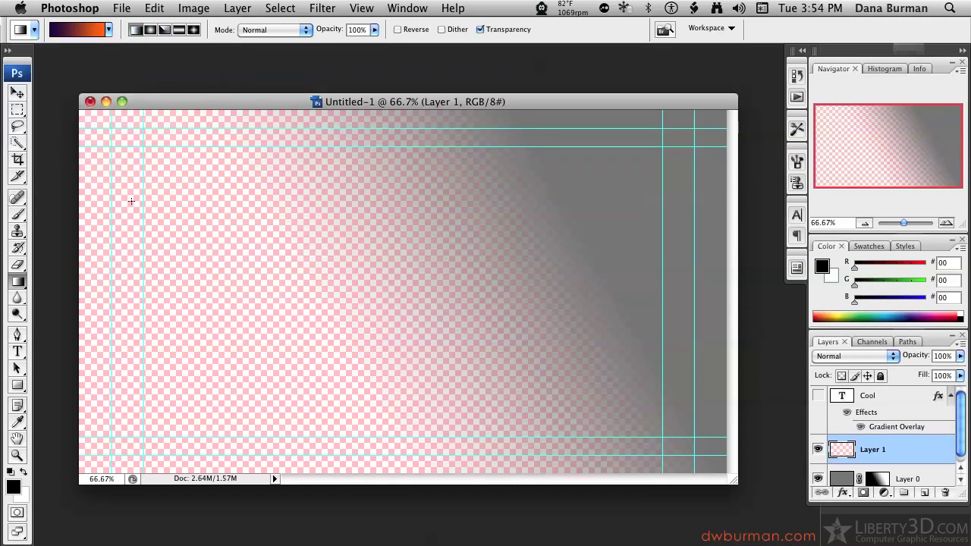
pyautogui.moveTo(143, 201); pyautogui.dragTo(662, 200)
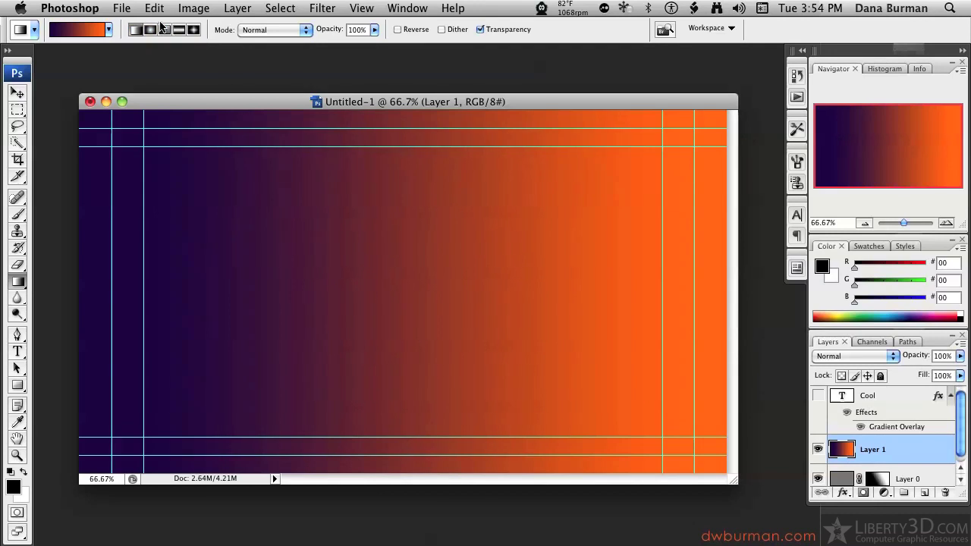
pyautogui.click(150, 30)
pyautogui.moveTo(402, 317); pyautogui.dragTo(591, 108)
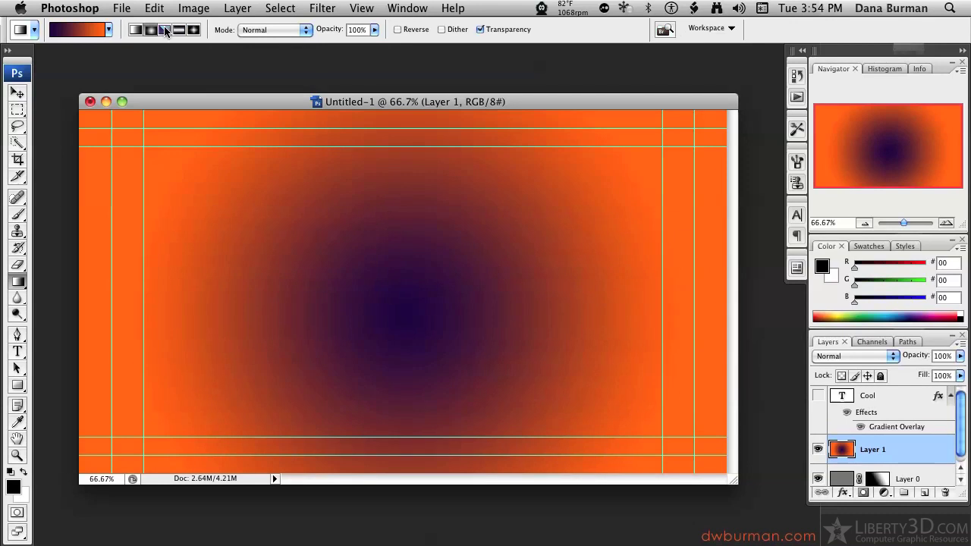
# Try Angle and Reflected violet-to-orange gradients in several directions.
pyautogui.click(165, 30)
pyautogui.moveTo(372, 285); pyautogui.dragTo(645, 270)
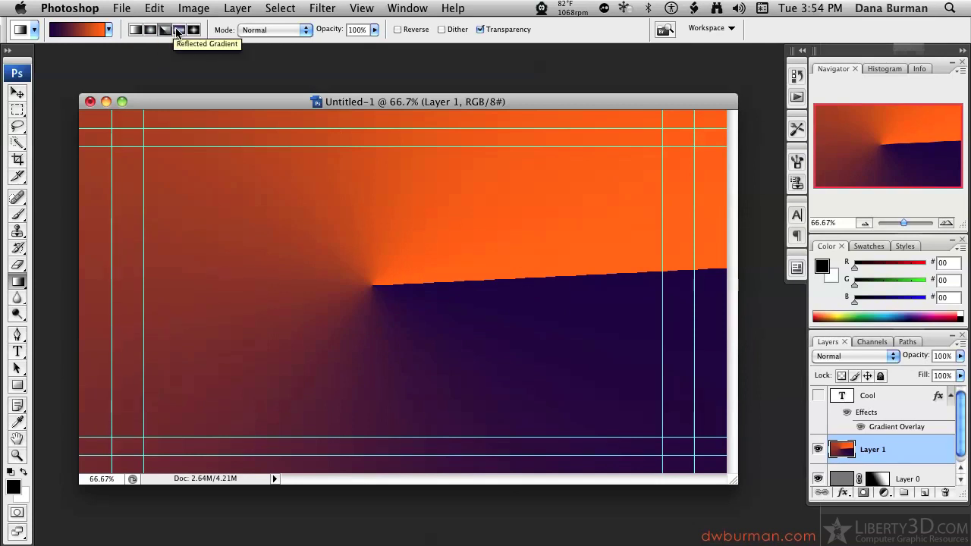
pyautogui.click(179, 30)
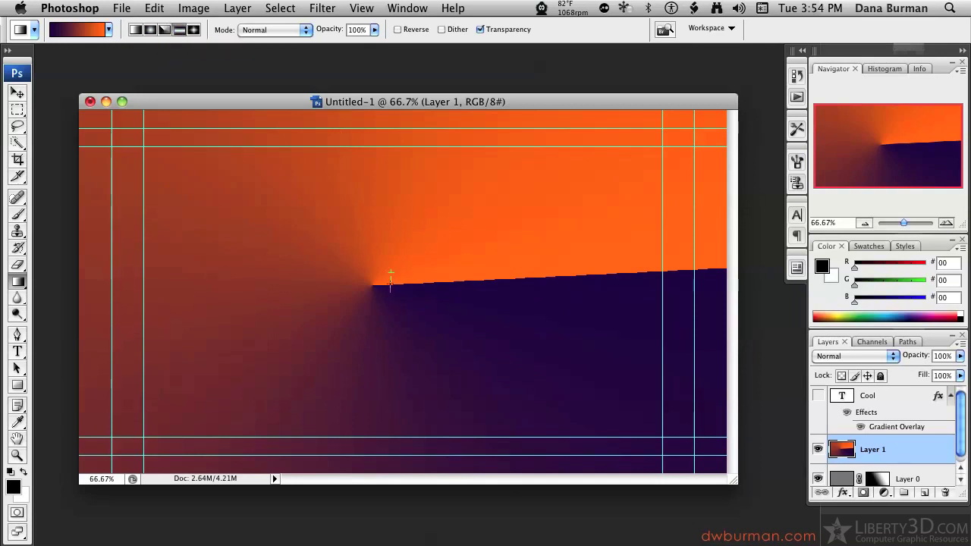
pyautogui.moveTo(386, 276); pyautogui.dragTo(395, 468)
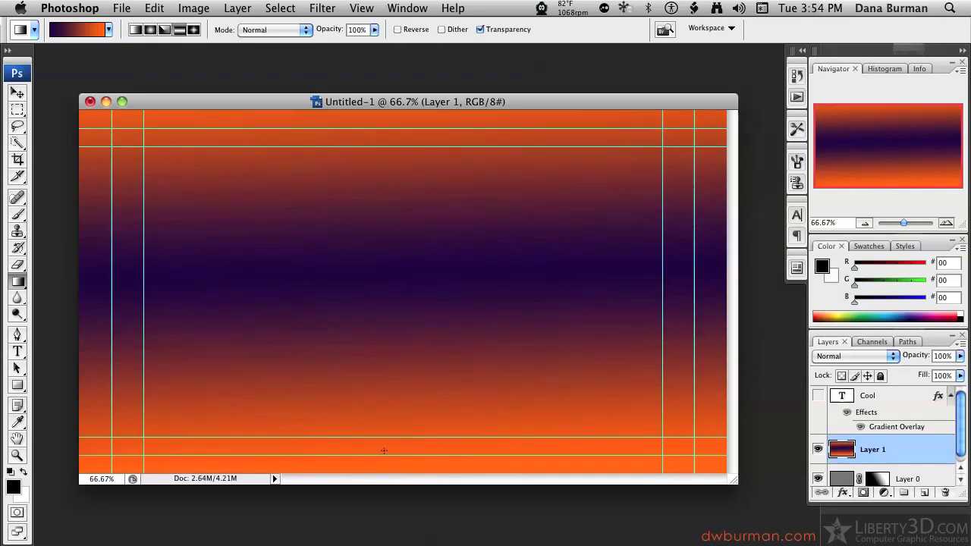
pyautogui.moveTo(296, 270); pyautogui.dragTo(630, 318)
pyautogui.moveTo(409, 235); pyautogui.dragTo(197, 407)
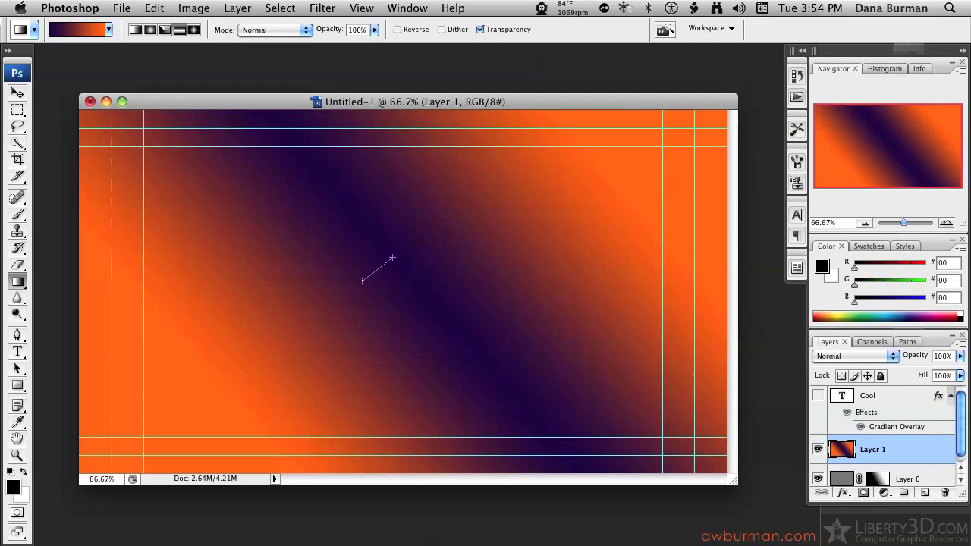
pyautogui.moveTo(362, 281); pyautogui.dragTo(206, 423)
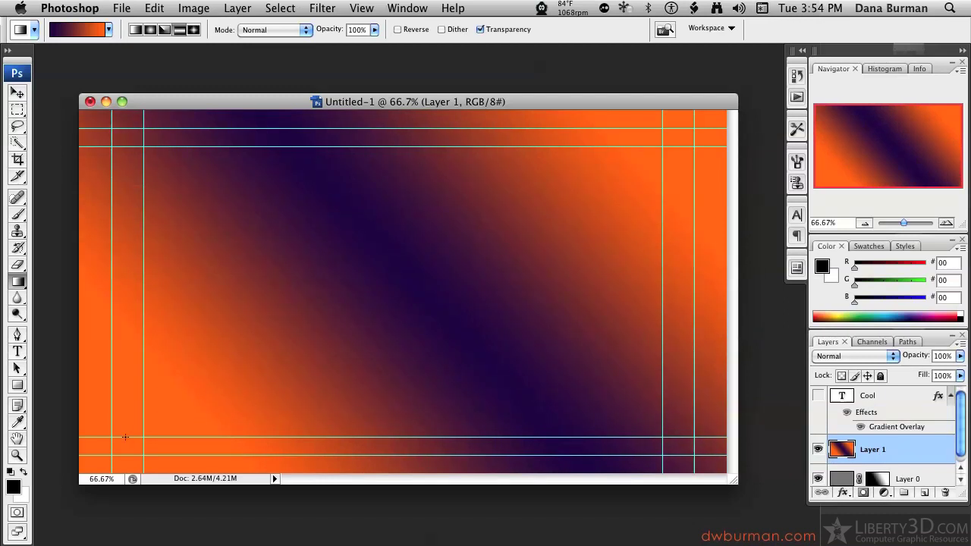
# Draw a Diamond gradient, settling on a dark diamond near the upper left.
pyautogui.click(194, 30)
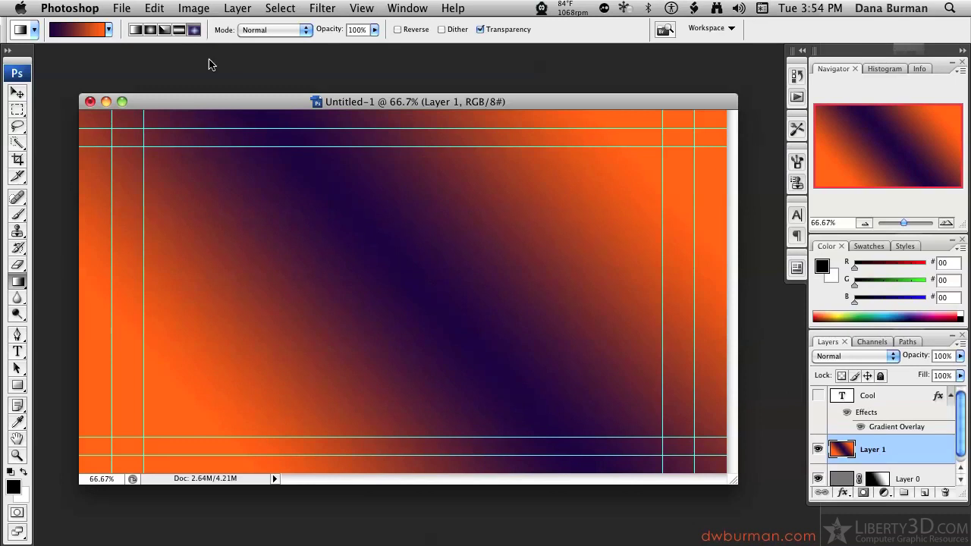
pyautogui.moveTo(220, 228); pyautogui.dragTo(500, 228)
pyautogui.moveTo(712, 179); pyautogui.dragTo(470, 227)
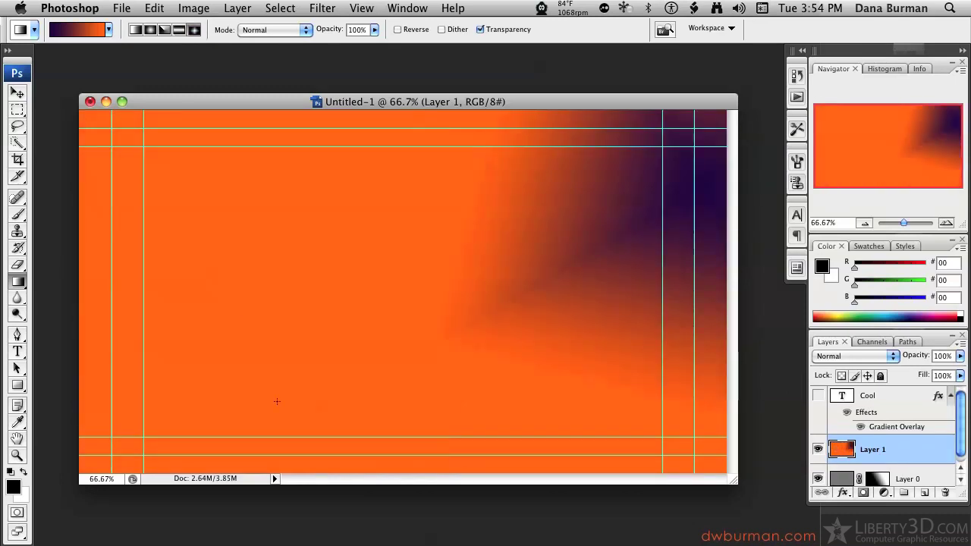
pyautogui.moveTo(262, 275); pyautogui.dragTo(447, 203)
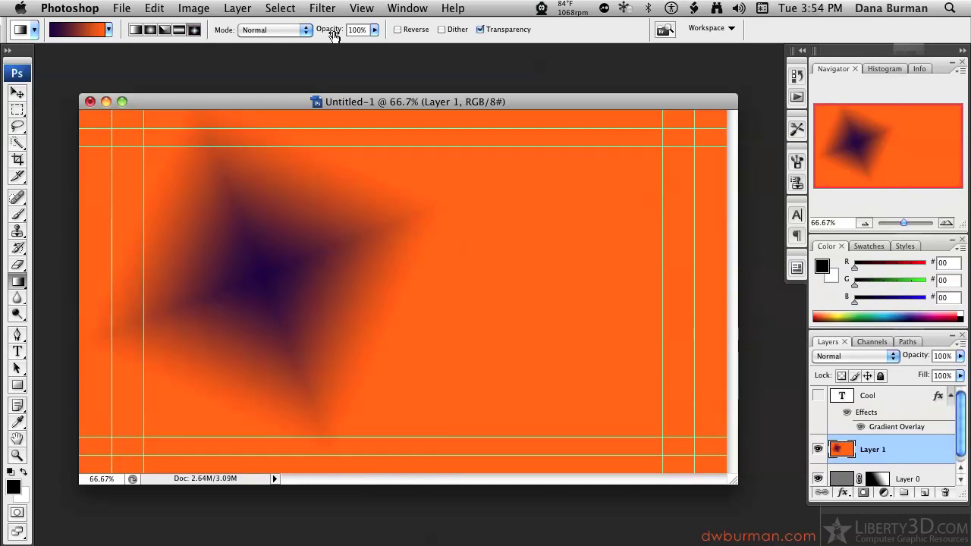
# Set the gradient mode to Difference and blend a new gradient across the canvas.
pyautogui.click(275, 29)
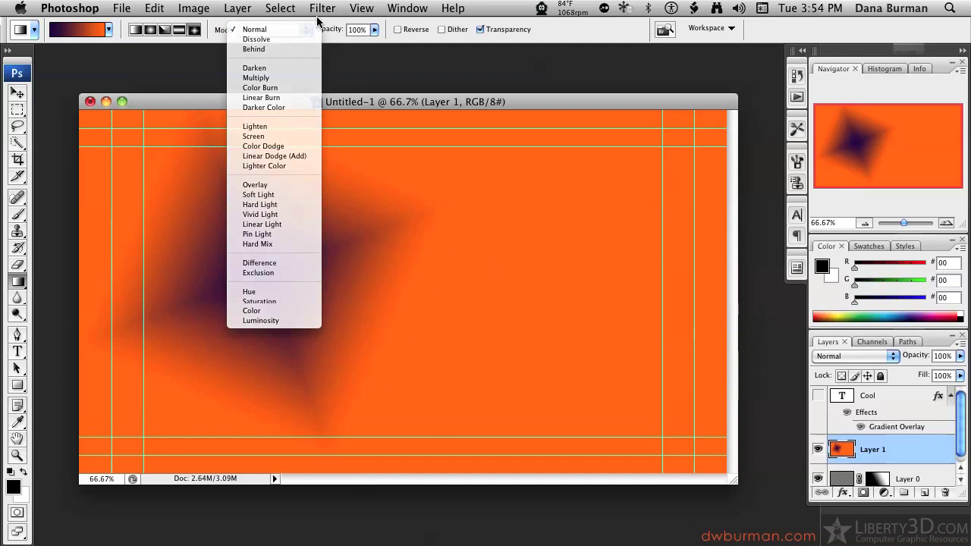
pyautogui.click(308, 23)
pyautogui.click(308, 25)
pyautogui.click(326, 11)
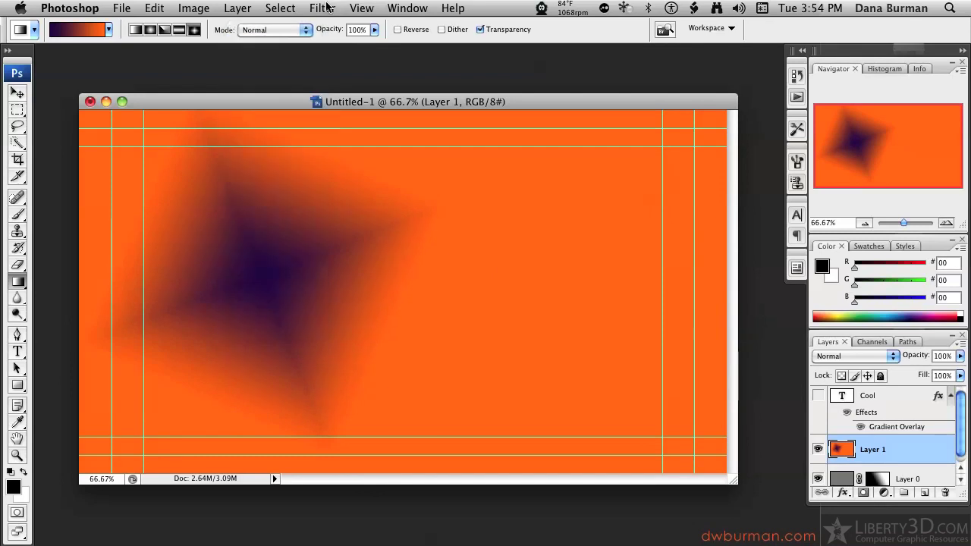
pyautogui.click(303, 30)
pyautogui.press('Return')
pyautogui.moveTo(360, 227); pyautogui.dragTo(625, 370)
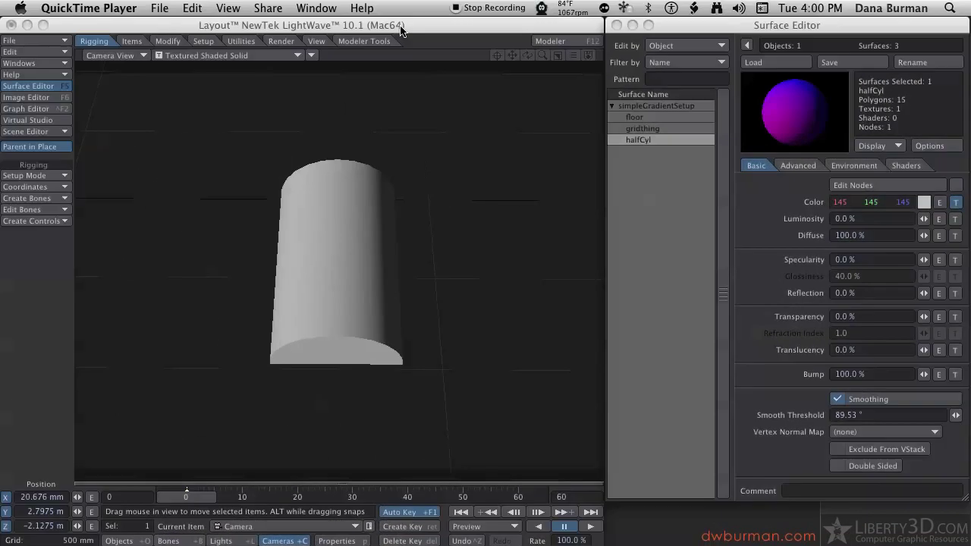
pyautogui.click(400, 28)
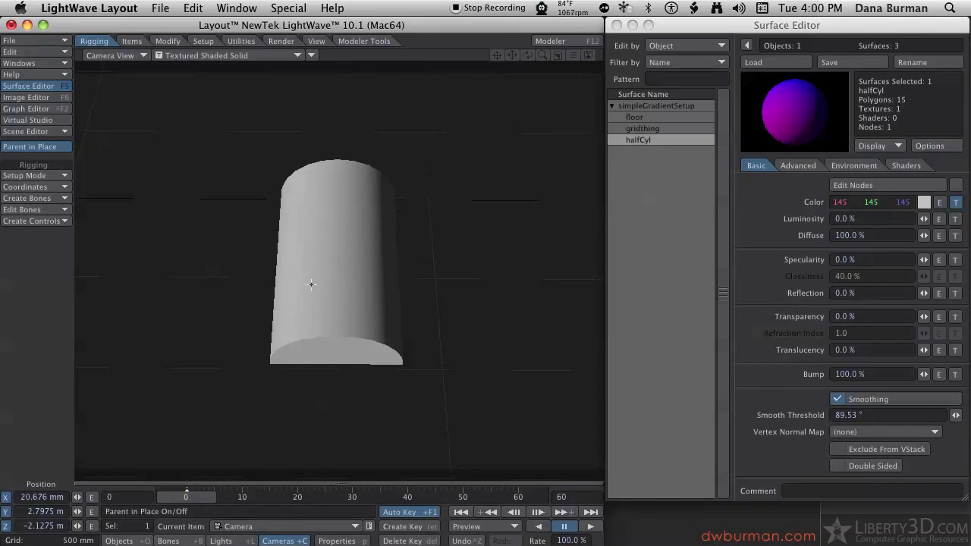
# In OpenGL preferences, set geometry acceleration to Buffered(VBO) and shading method to GLSL Shaders.
pyautogui.press('o')
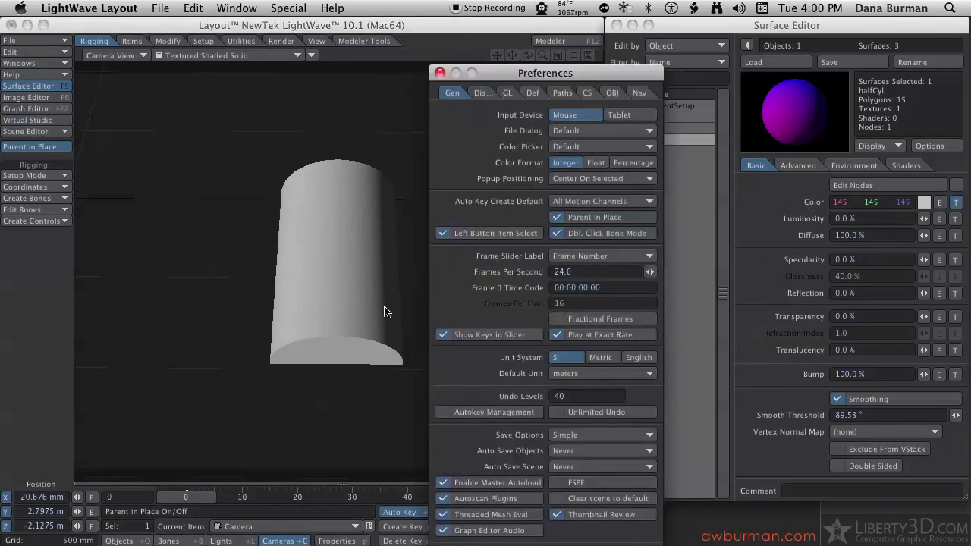
pyautogui.moveTo(519, 82); pyautogui.dragTo(512, 34)
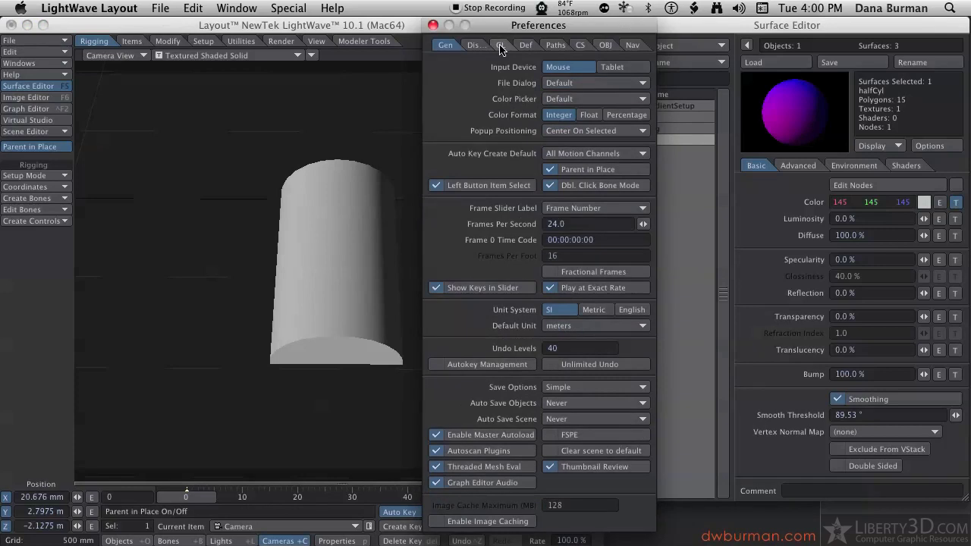
pyautogui.click(474, 45)
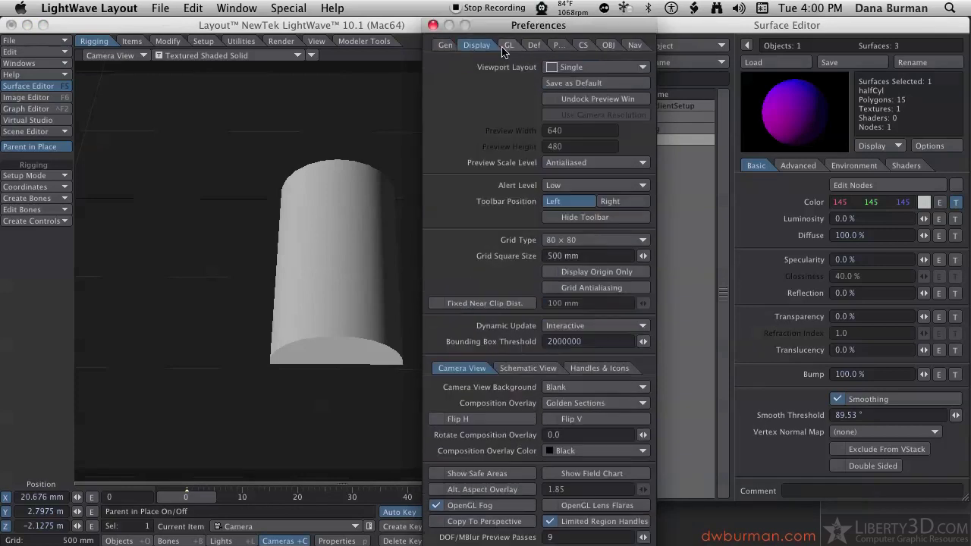
pyautogui.click(521, 47)
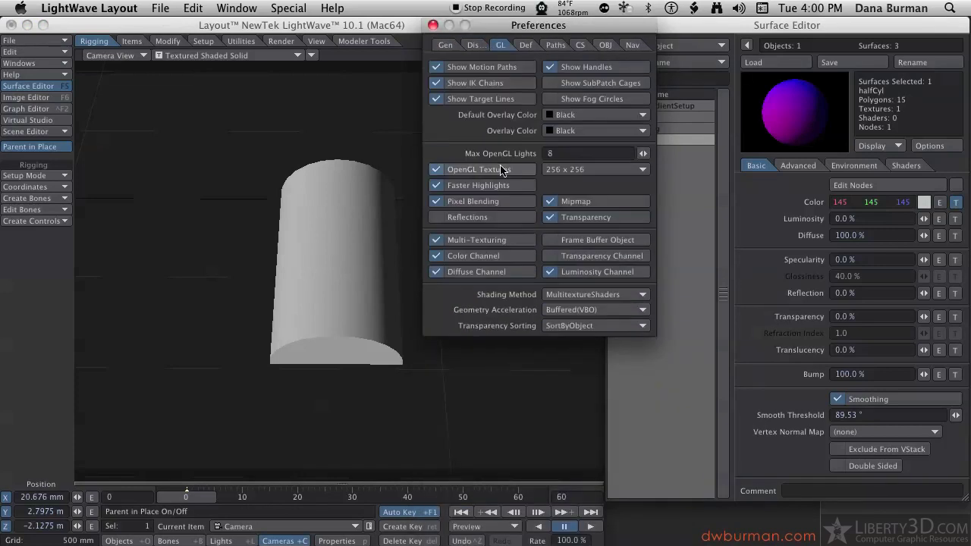
pyautogui.click(559, 312)
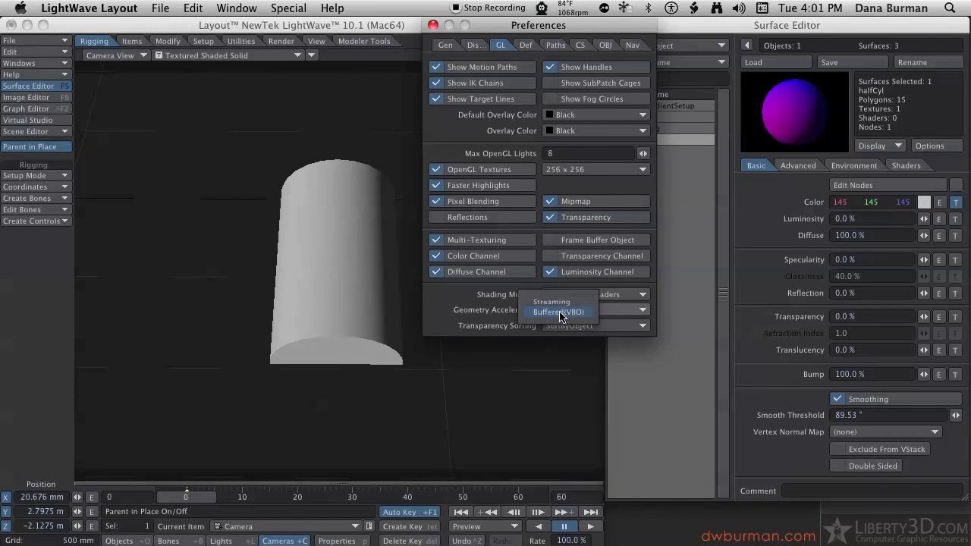
pyautogui.click(561, 315)
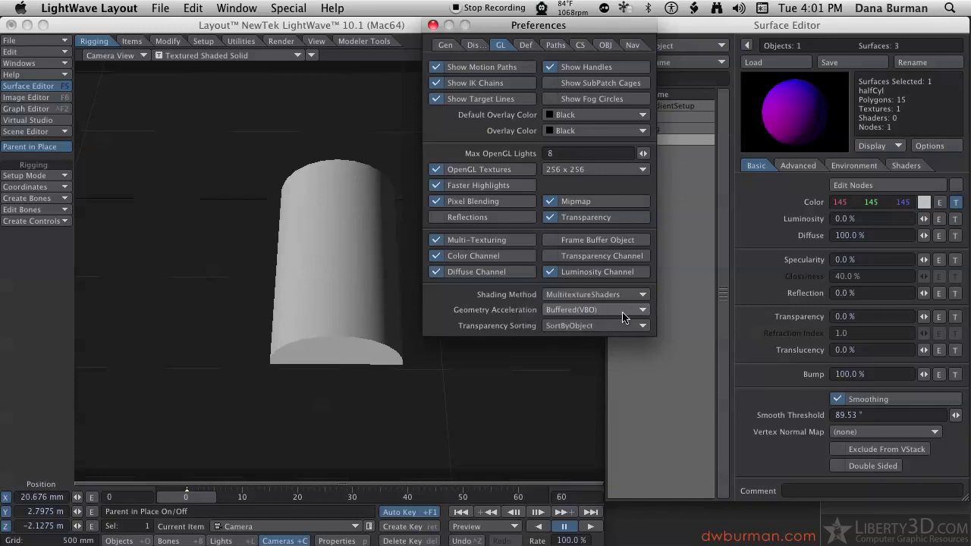
pyautogui.click(584, 296)
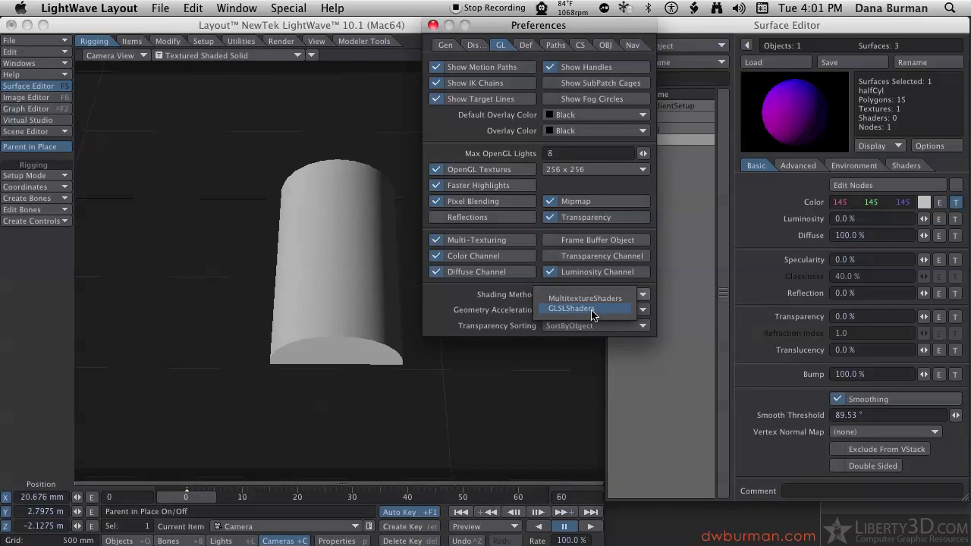
pyautogui.click(590, 311)
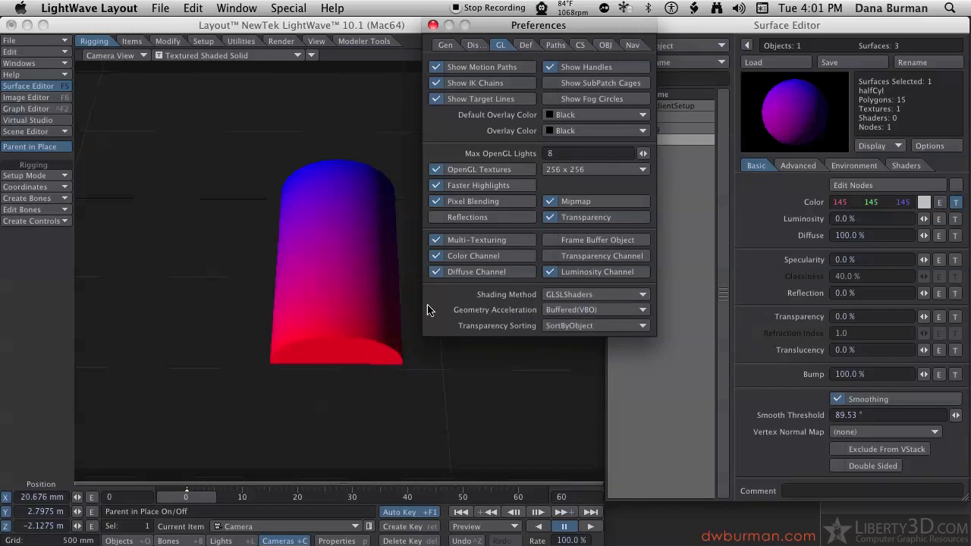
pyautogui.click(433, 26)
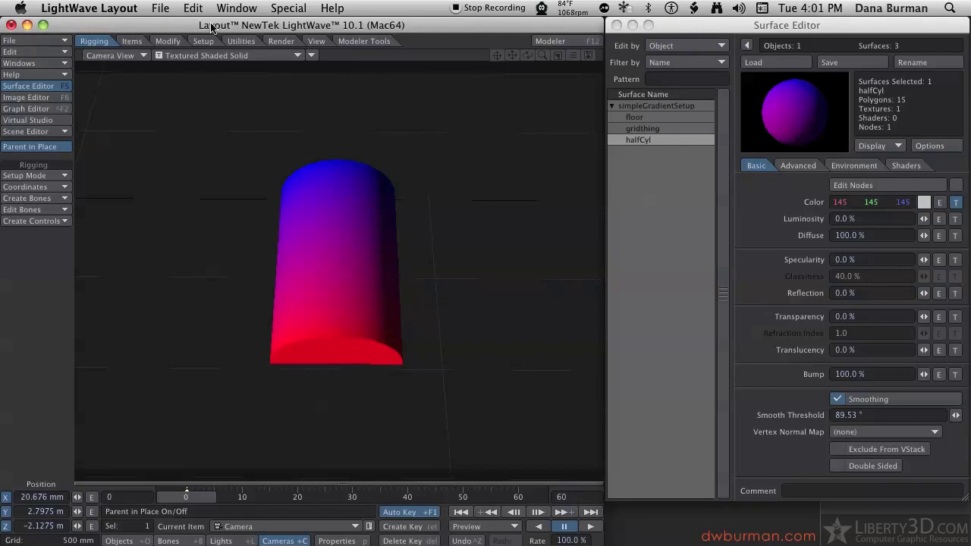
# Switch the viewport to VPR rendering and open halfCyl's Color gradient texture.
pyautogui.click(283, 56)
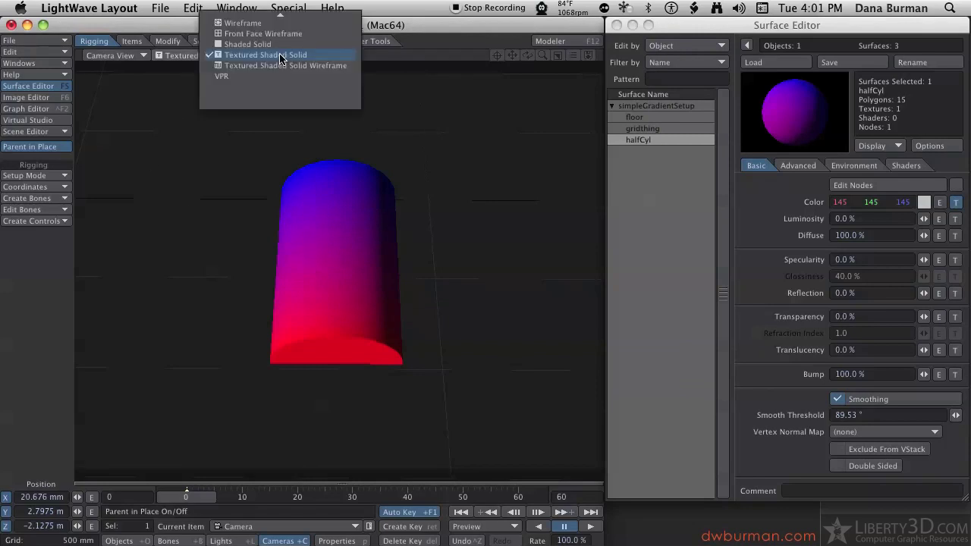
pyautogui.click(278, 76)
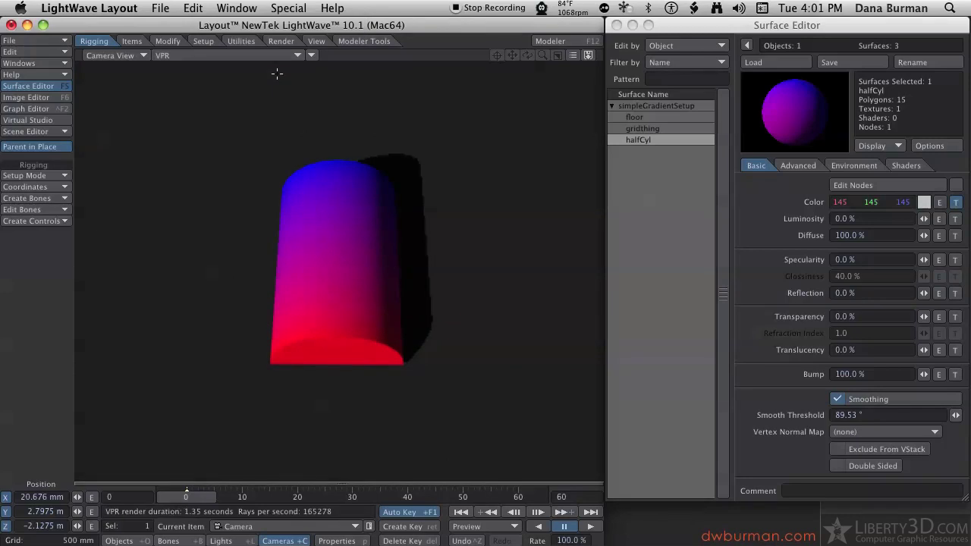
pyautogui.click(956, 202)
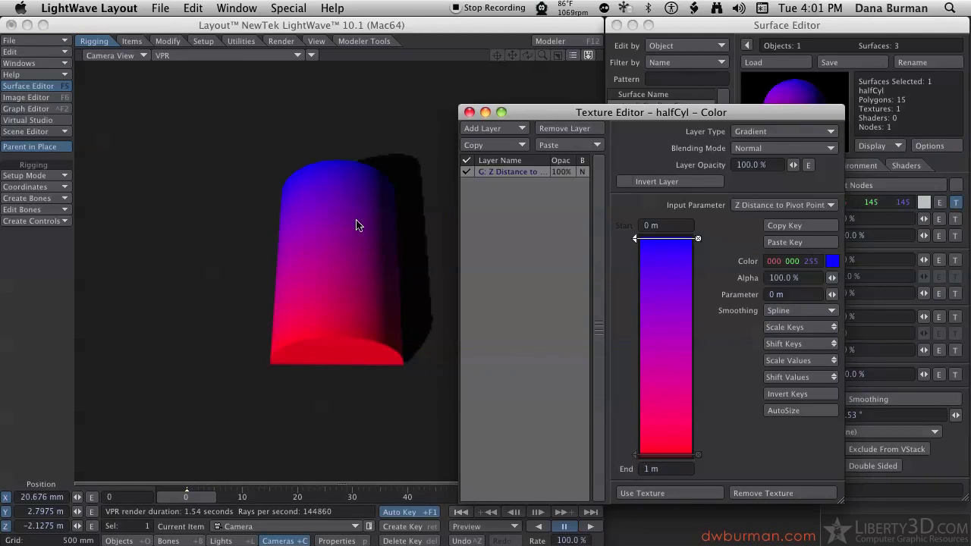
# Copy the gradient layer and remove the Color texture from halfCyl.
pyautogui.click(486, 145)
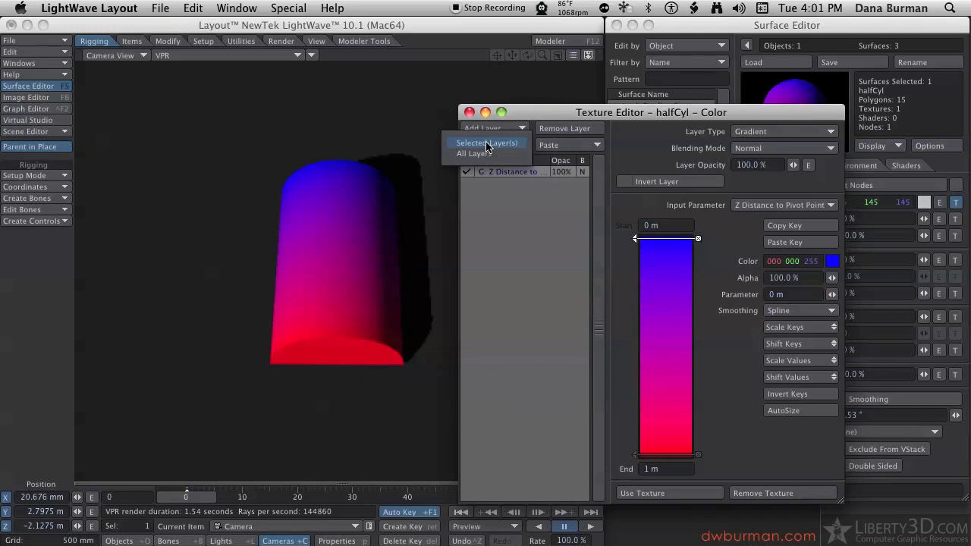
pyautogui.click(486, 143)
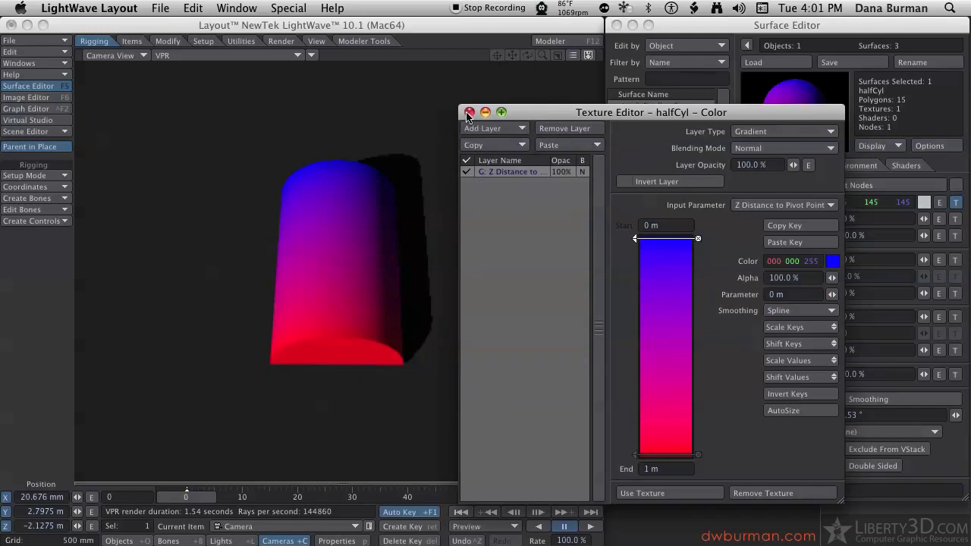
pyautogui.click(486, 144)
pyautogui.click(507, 144)
pyautogui.click(469, 112)
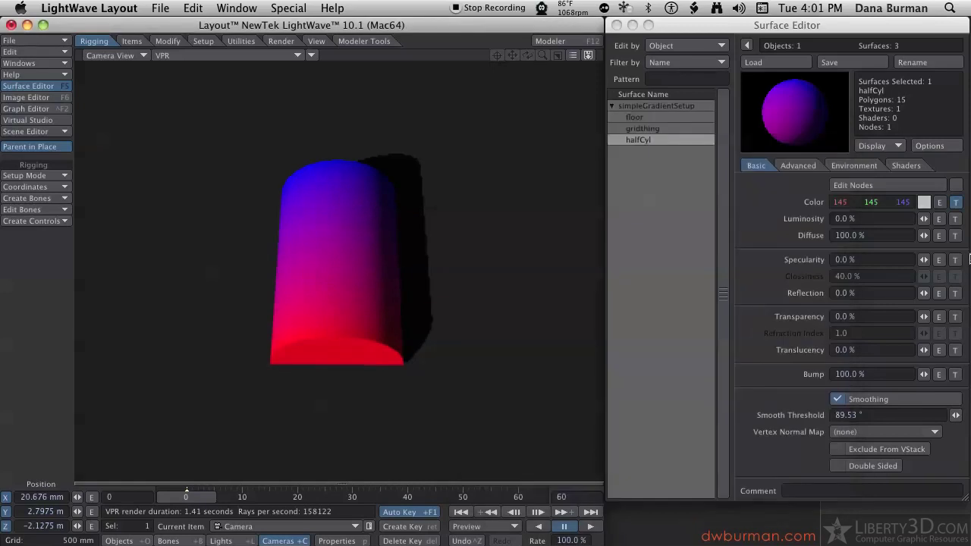
pyautogui.keyDown('shift'); pyautogui.click(956, 203); pyautogui.keyUp('shift')
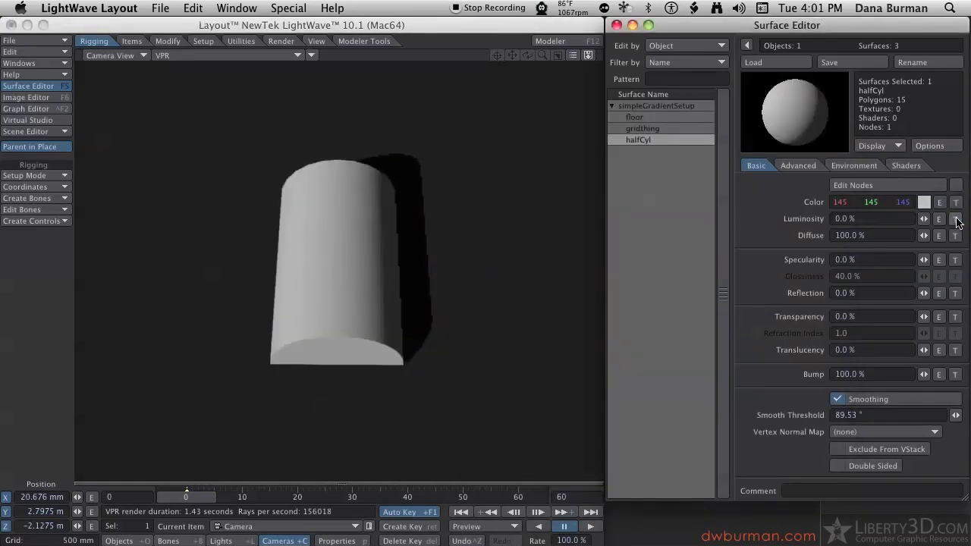
# Paste the gradient into halfCyl's Luminosity texture and drag its key lower.
pyautogui.click(954, 219)
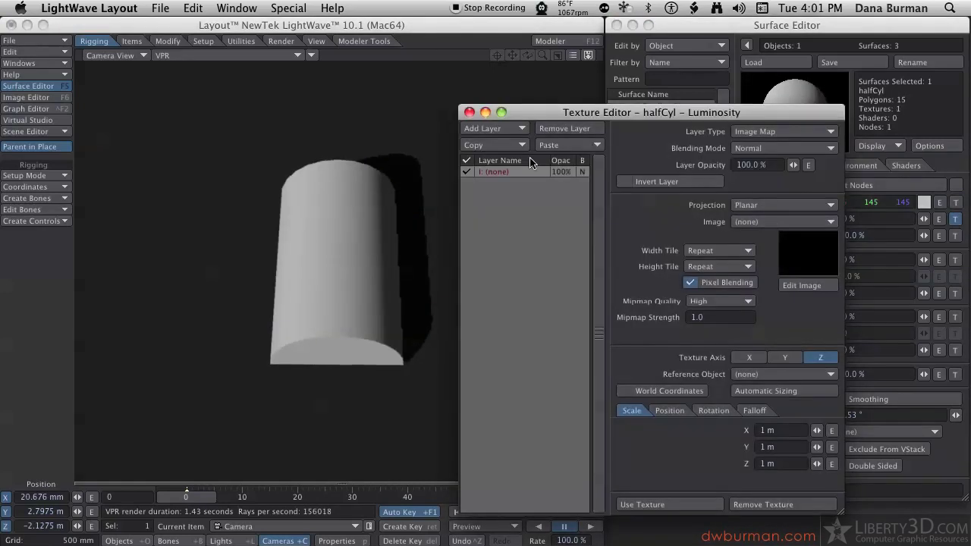
pyautogui.click(553, 146)
pyautogui.click(556, 170)
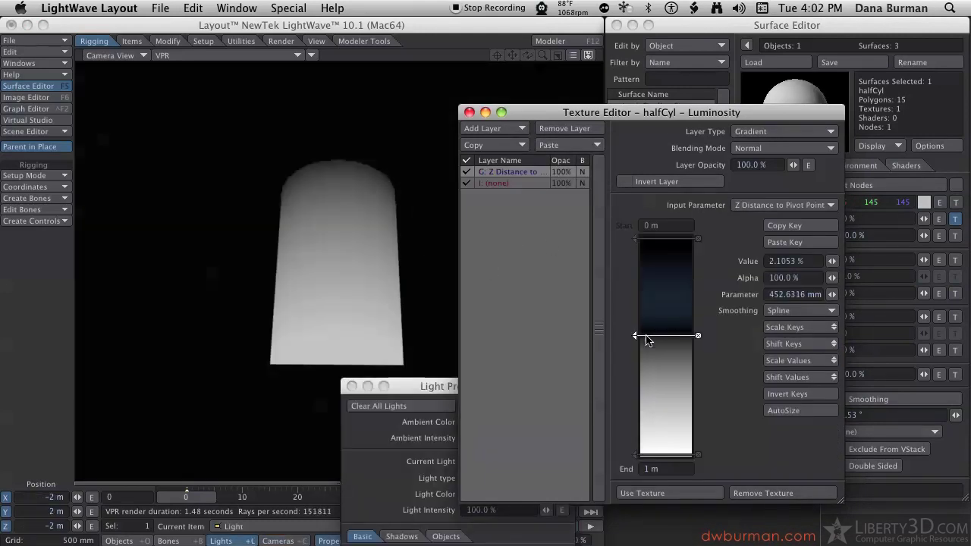
pyautogui.moveTo(644, 339); pyautogui.dragTo(645, 347)
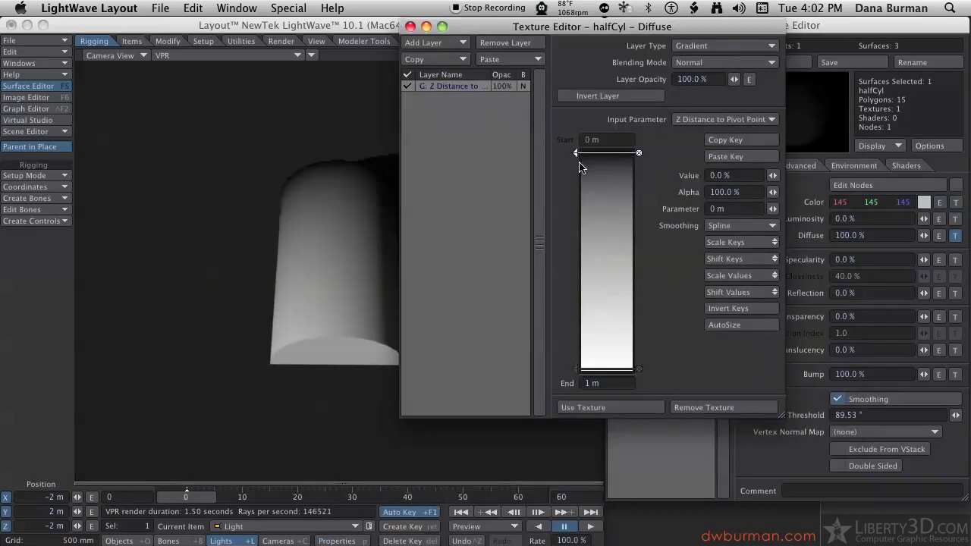
# Rework halfCyl's diffuse gradient keys and set a glossiness gradient key to 20%.
pyautogui.moveTo(579, 167); pyautogui.dragTo(638, 243)
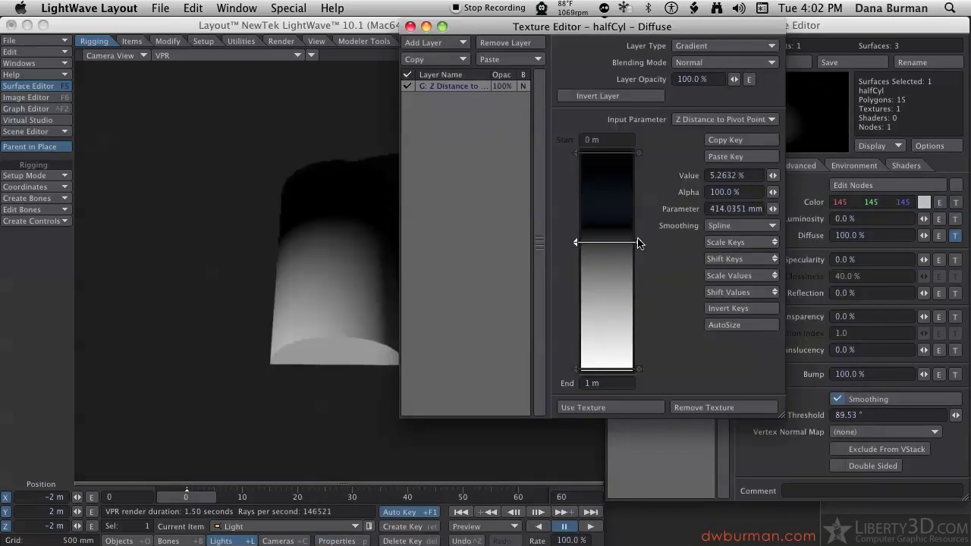
pyautogui.click(638, 242)
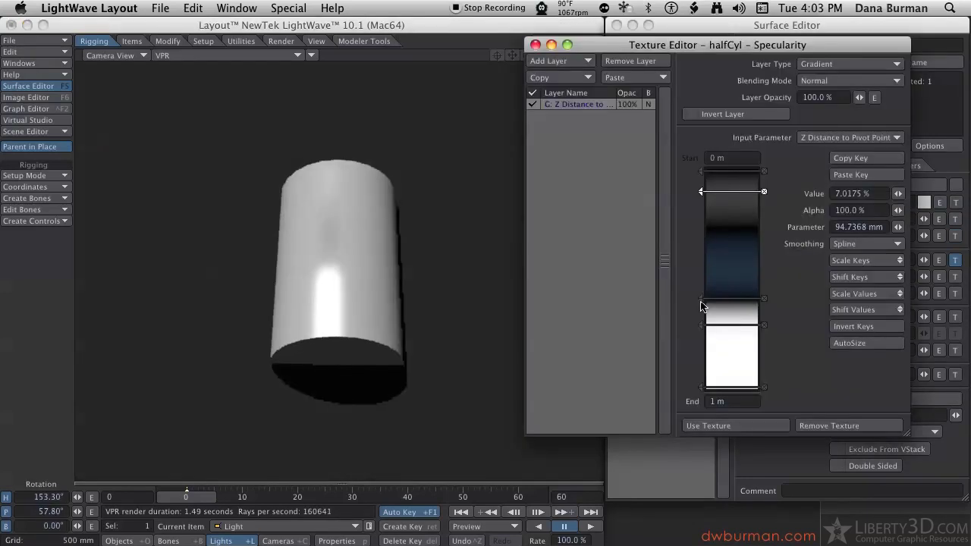
pyautogui.moveTo(705, 298); pyautogui.dragTo(706, 252)
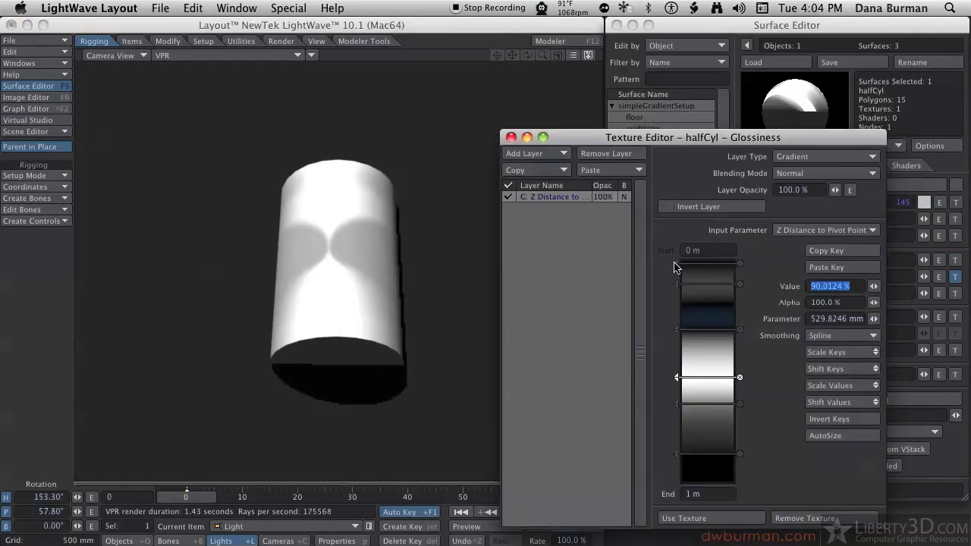
pyautogui.write('20')
pyautogui.press('Tab')
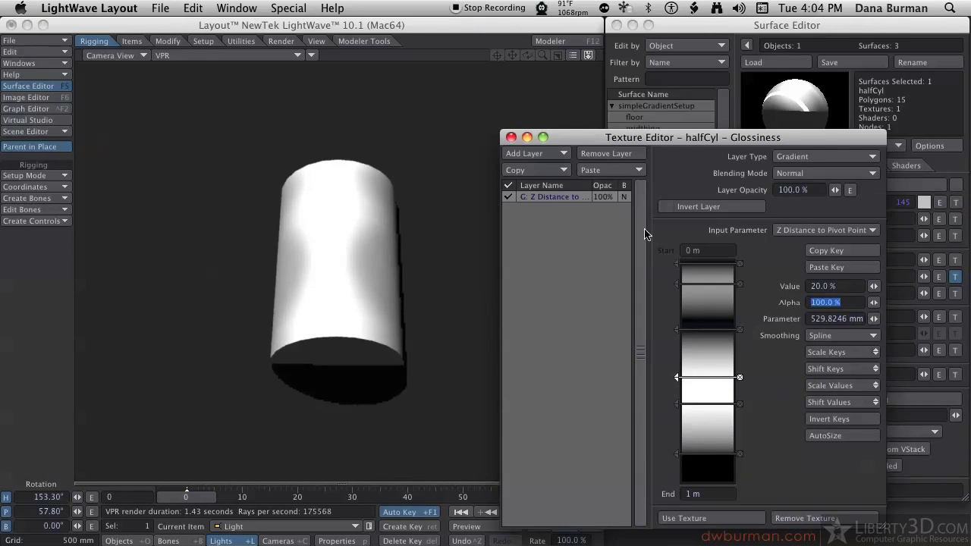
pyautogui.click(511, 138)
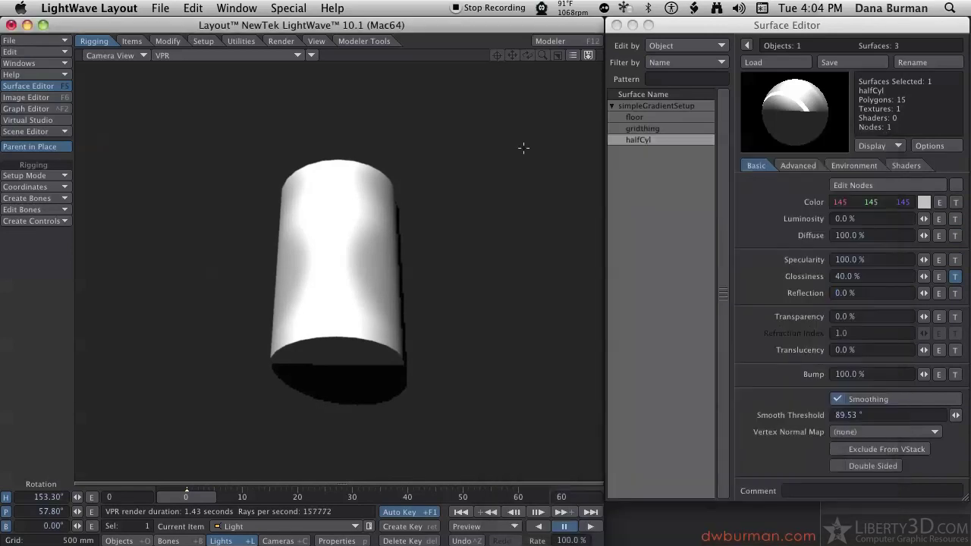
# Give halfCyl a reflection gradient and a two-key refraction-index gradient ending at 1 m.
pyautogui.click(955, 292)
pyautogui.moveTo(676, 401); pyautogui.dragTo(677, 470)
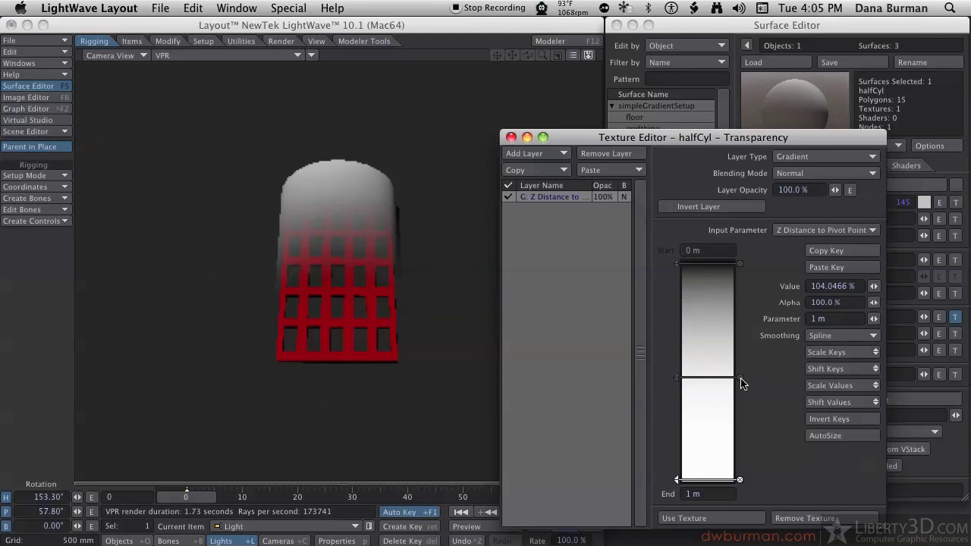
pyautogui.moveTo(680, 382); pyautogui.dragTo(743, 425)
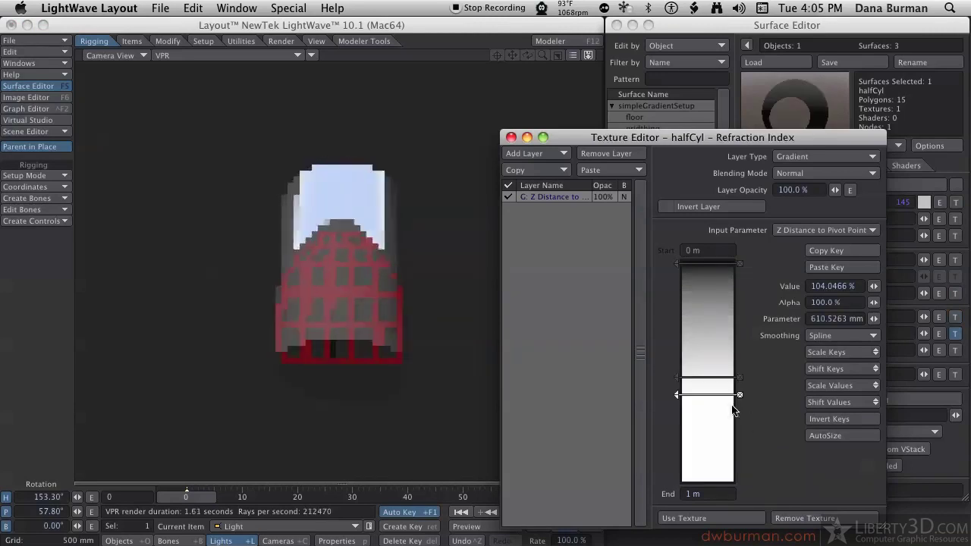
pyautogui.click(739, 377)
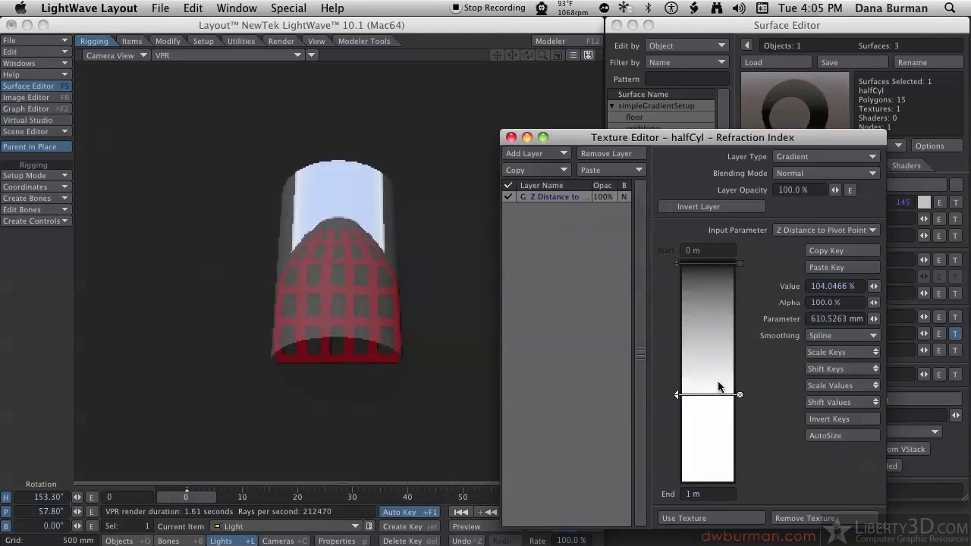
pyautogui.moveTo(677, 394); pyautogui.dragTo(674, 479)
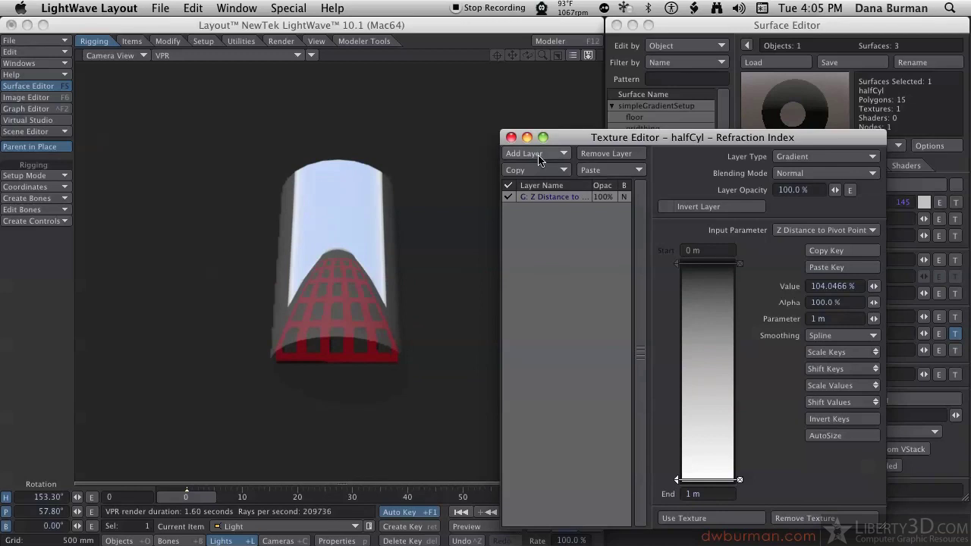
pyautogui.moveTo(620, 141); pyautogui.dragTo(324, 116)
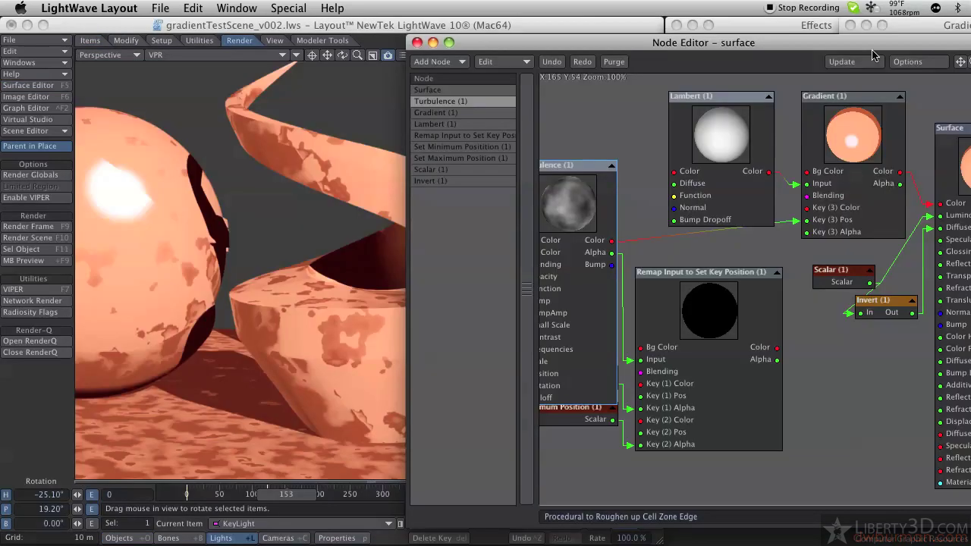
# Update the gradientTestScene_v002 node network preview so the sphere and cylinder render nearly plain peach.
pyautogui.click(852, 62)
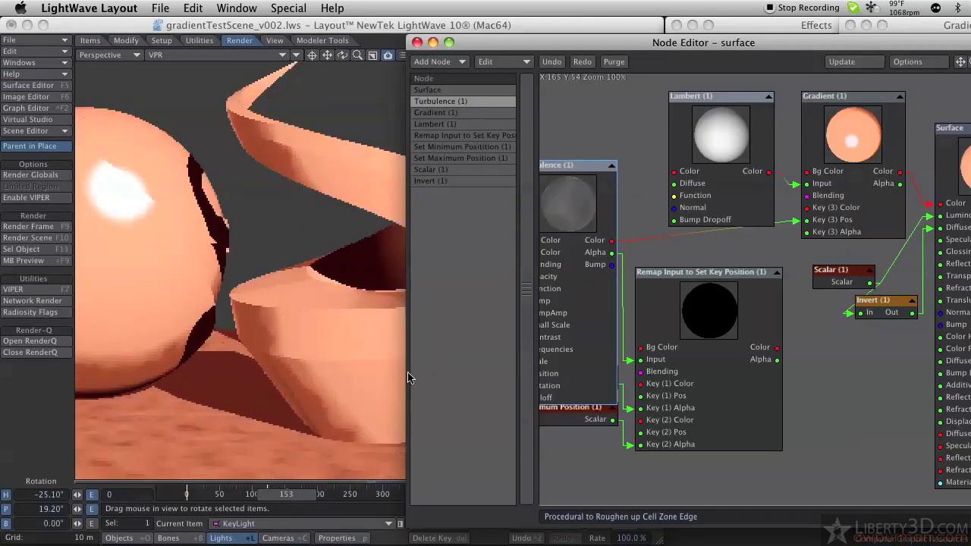